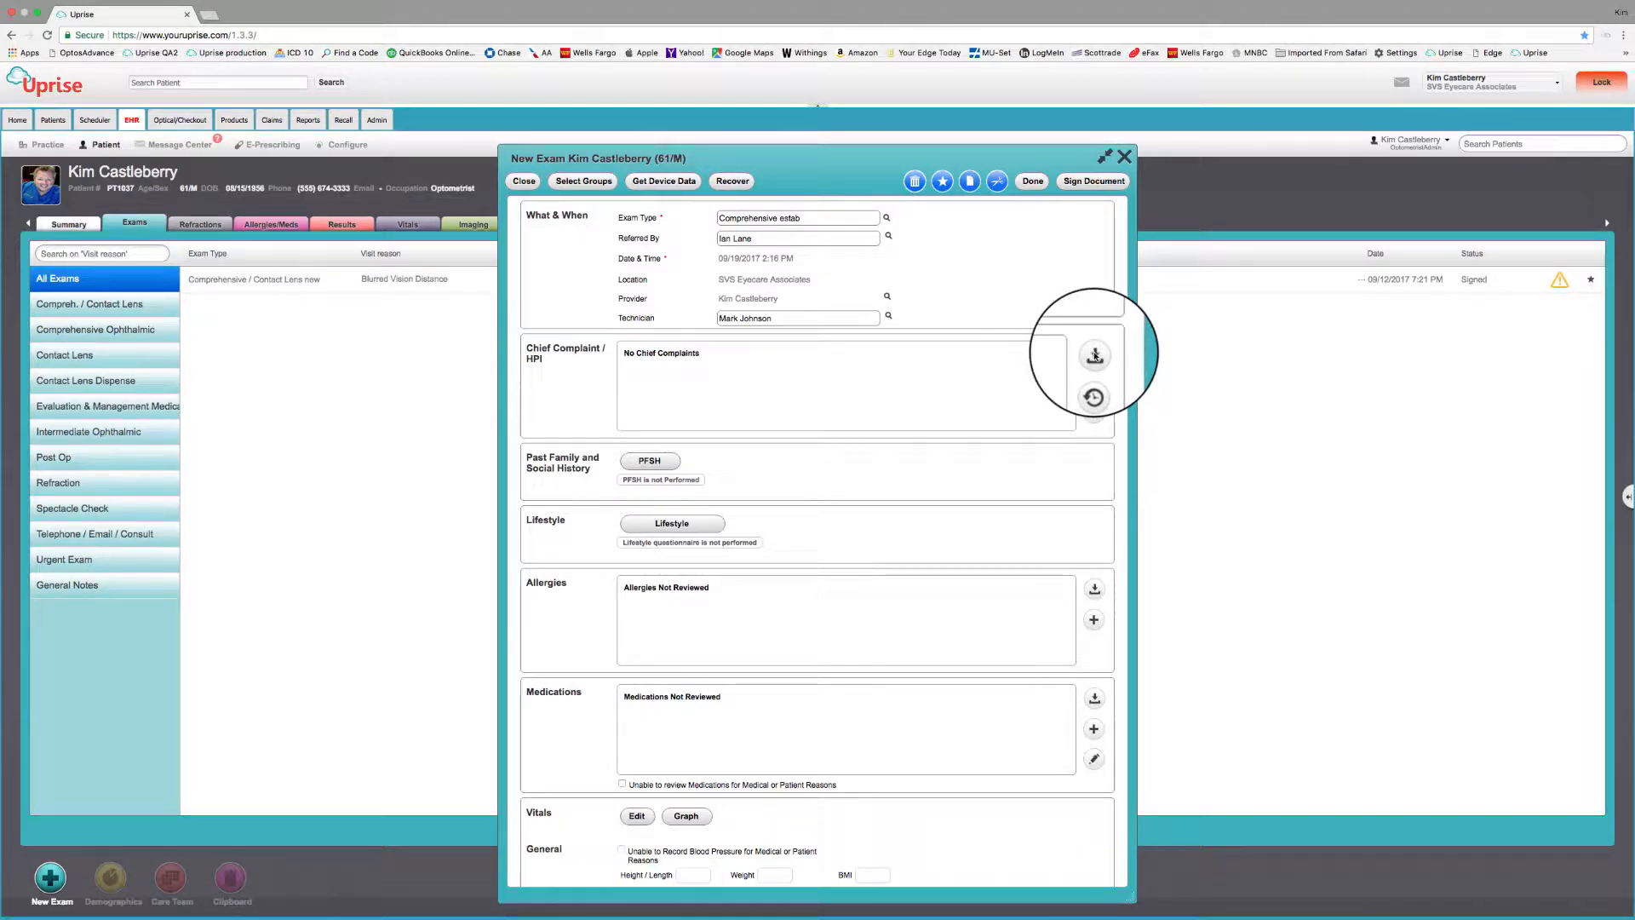
- Import the patient's previous complaints into the exam, review the Blurred Vision Distance details and set it as the chief complaint
left_click(1096, 355)
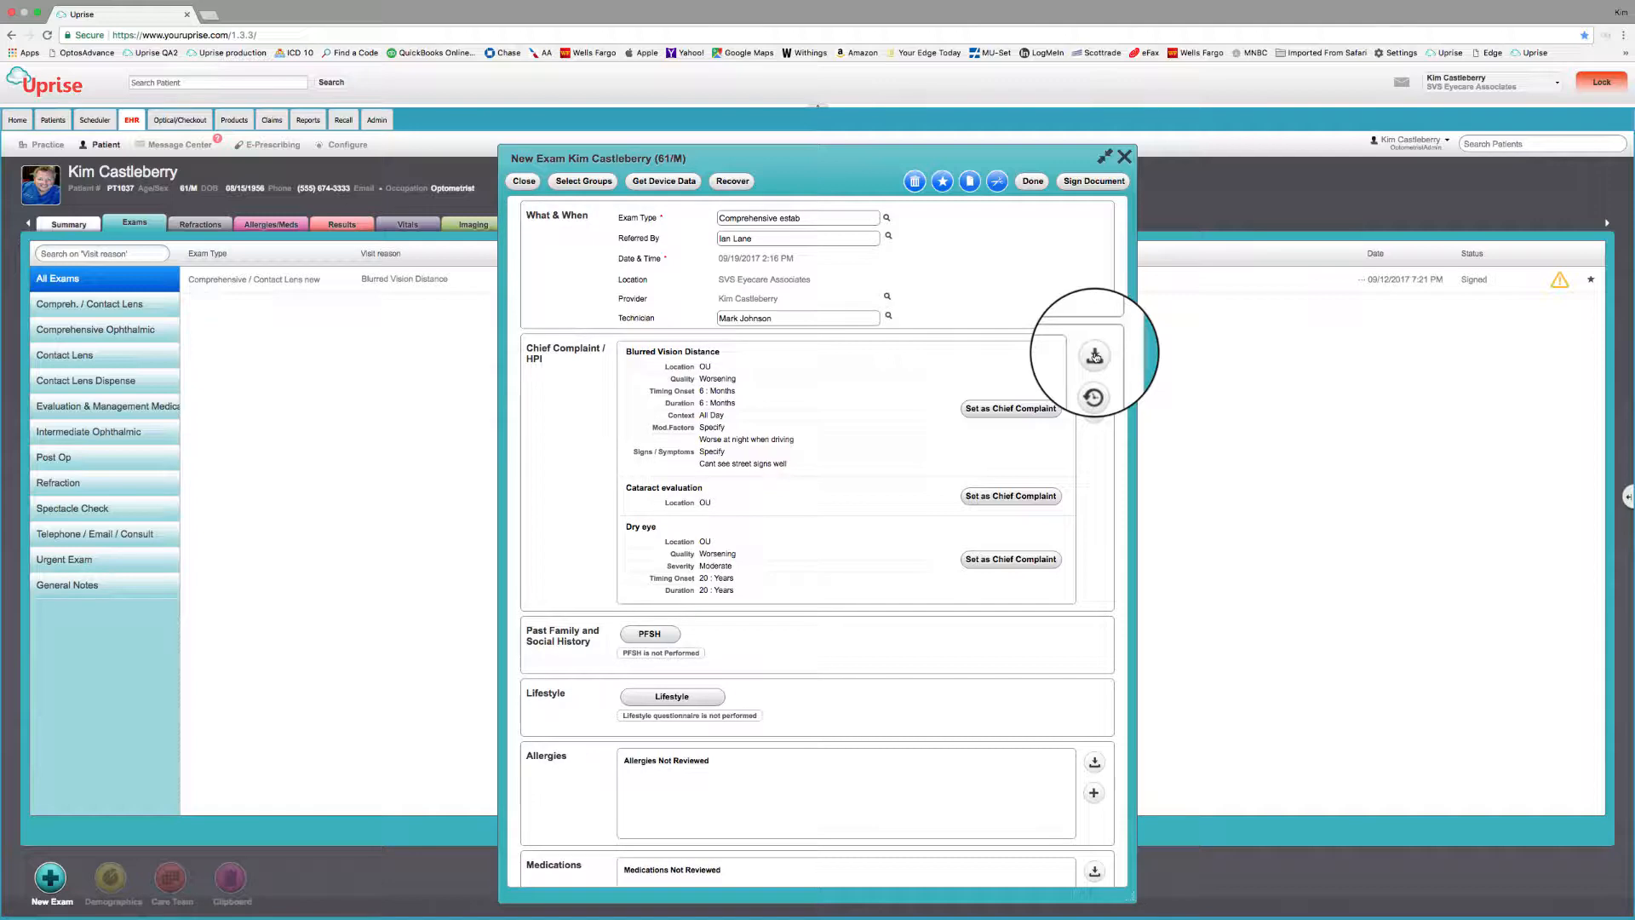
left_click(655, 357)
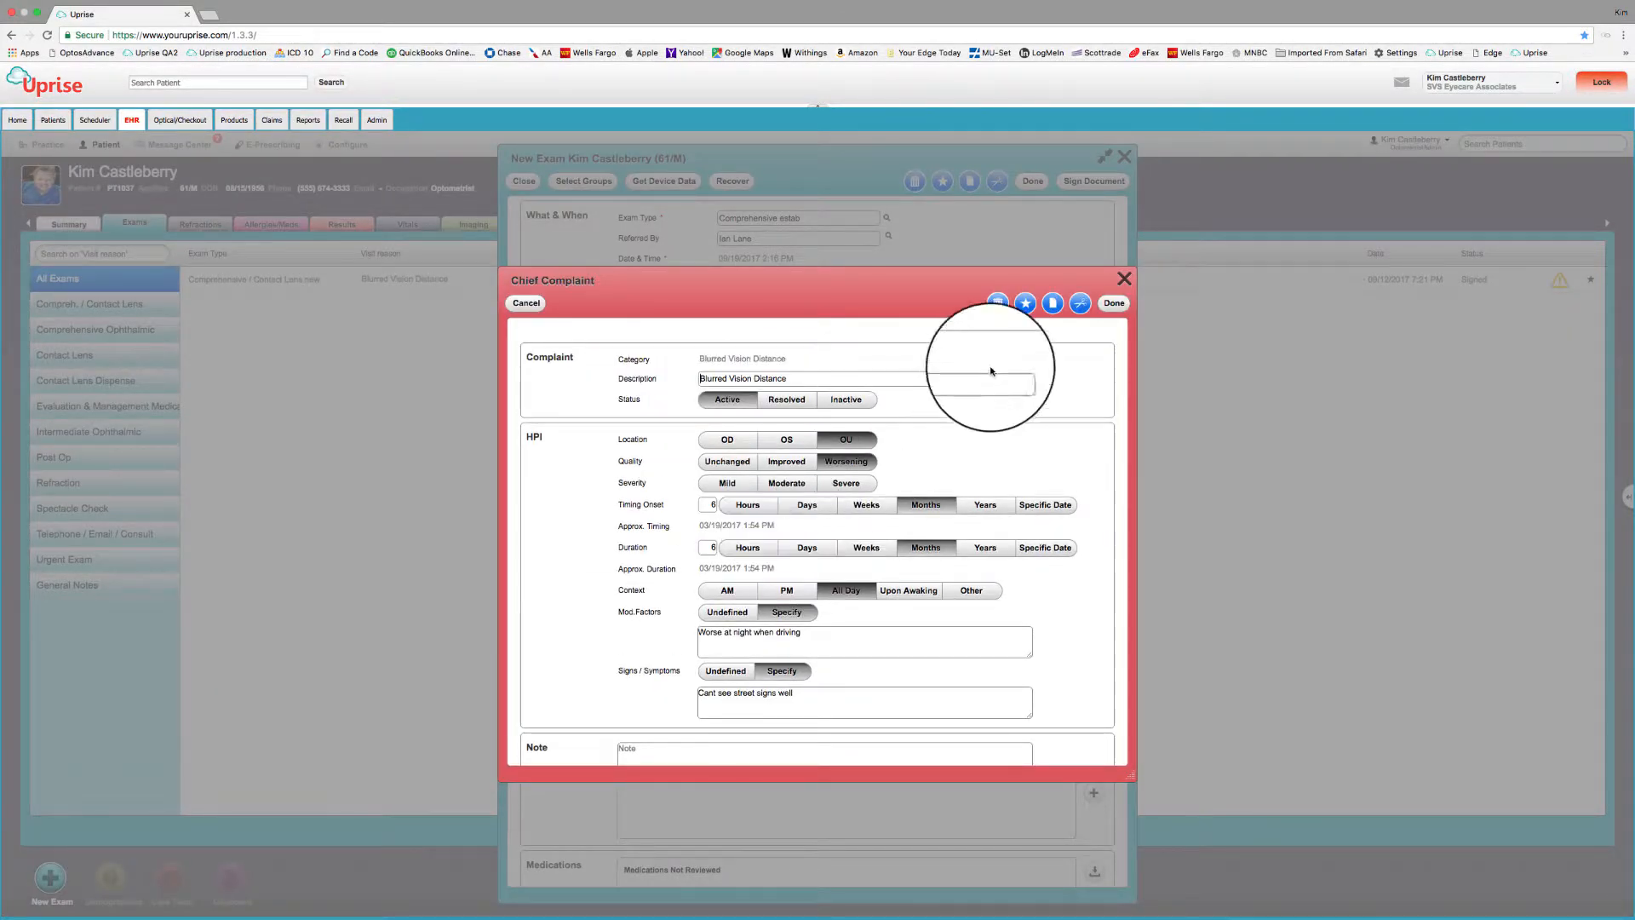
left_click(1115, 303)
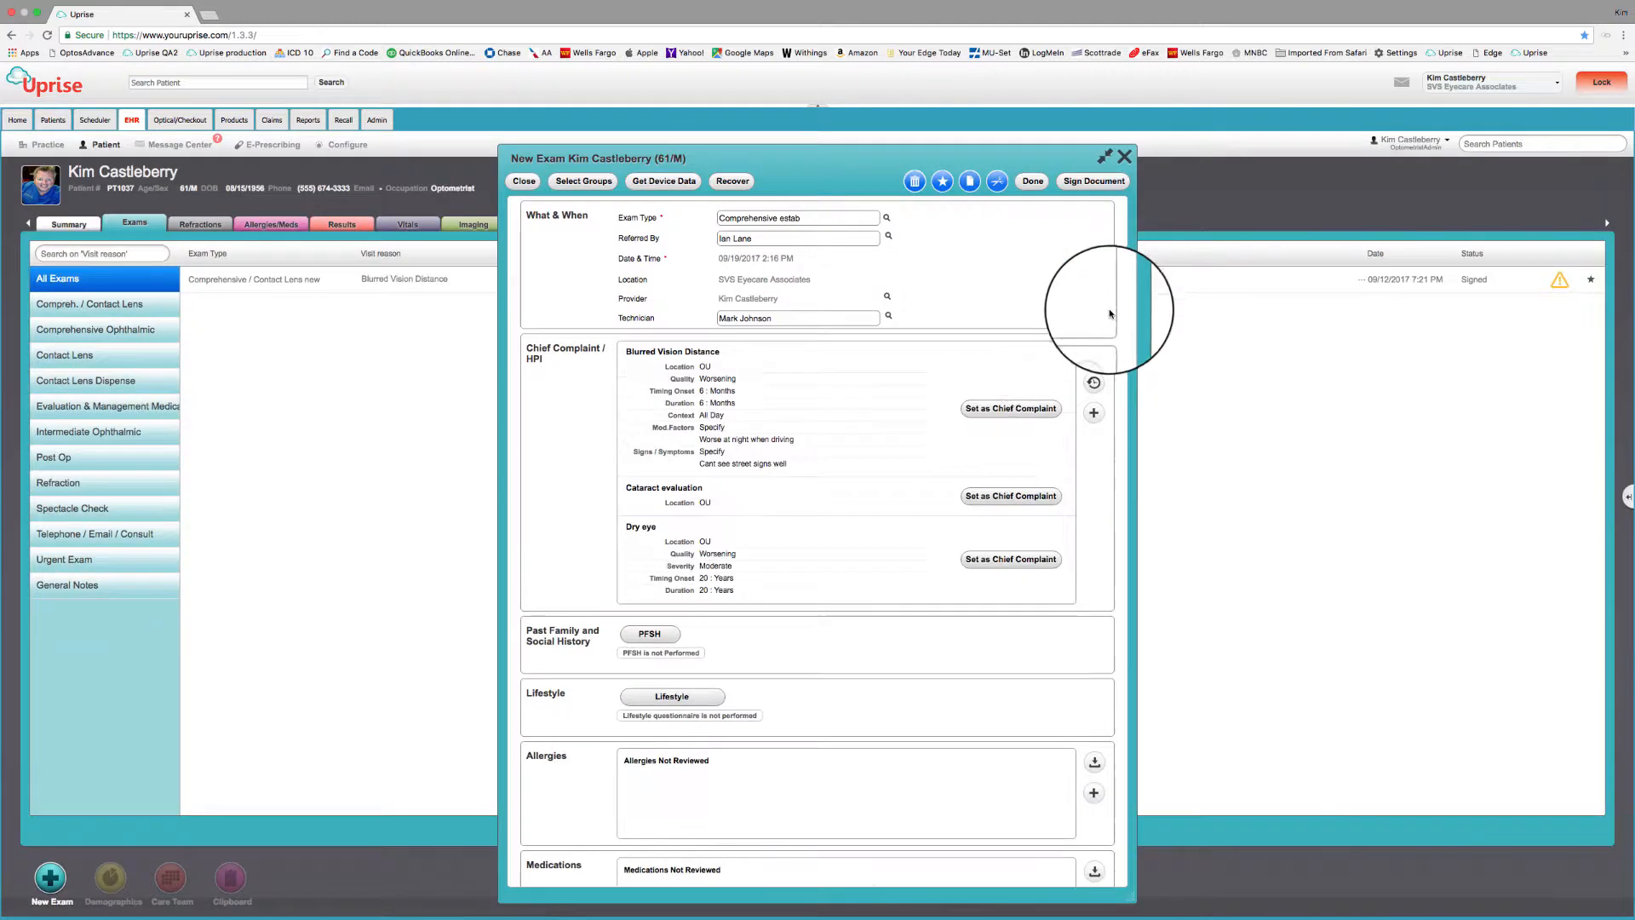
left_click(1016, 409)
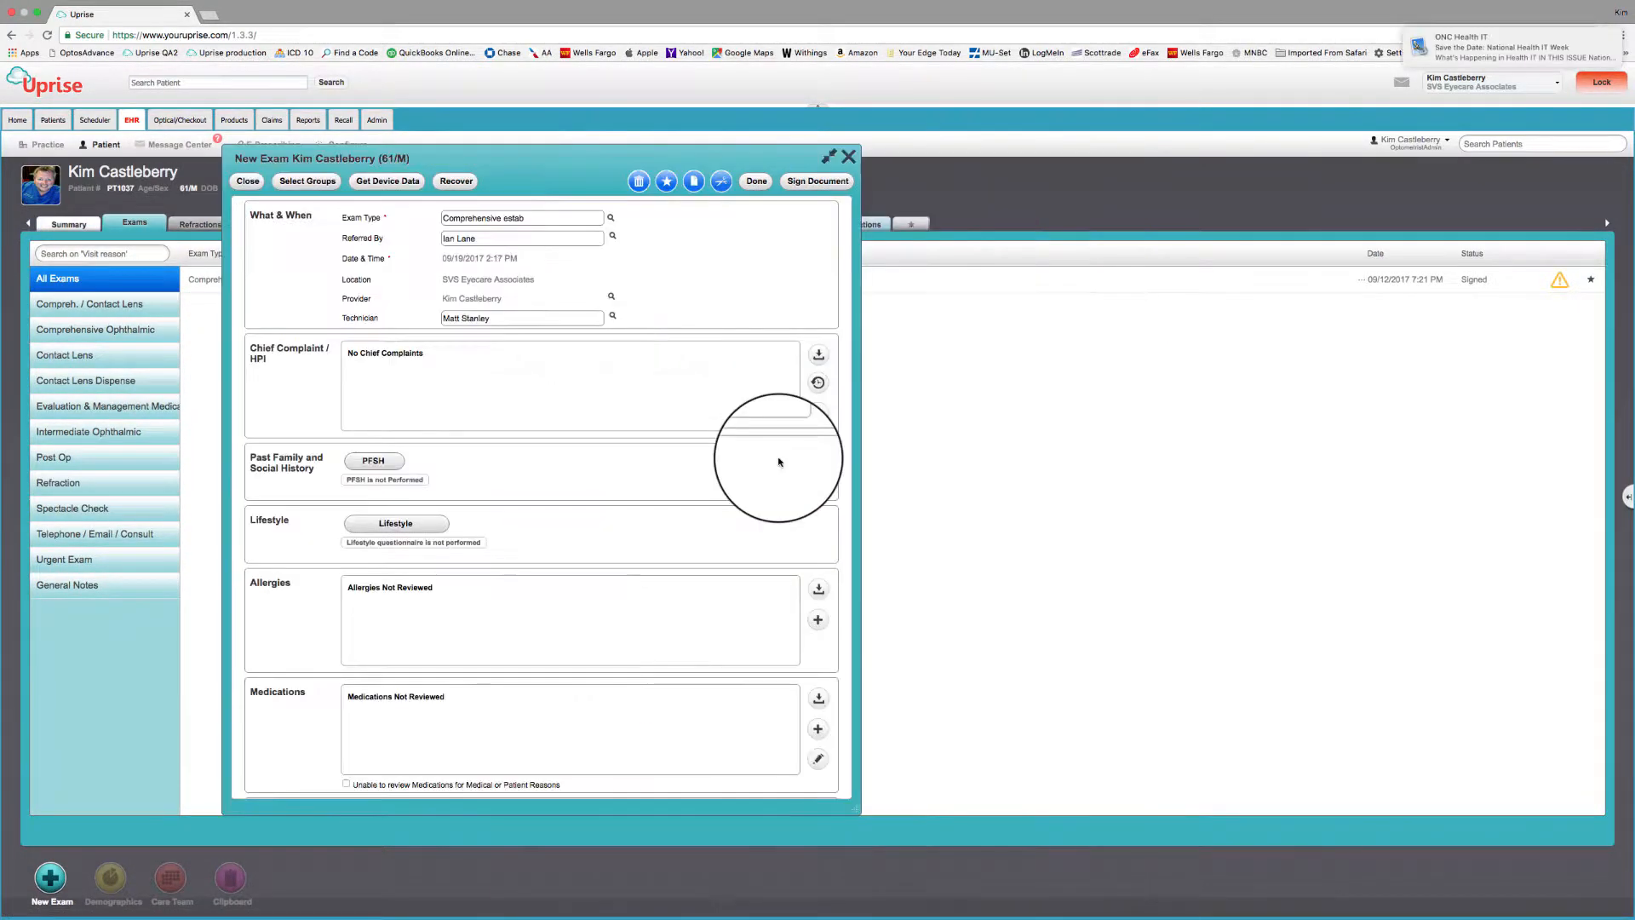
- Select all active complaints from the complaint history and set Dry eye to Improved quality and Mild severity
left_click(819, 384)
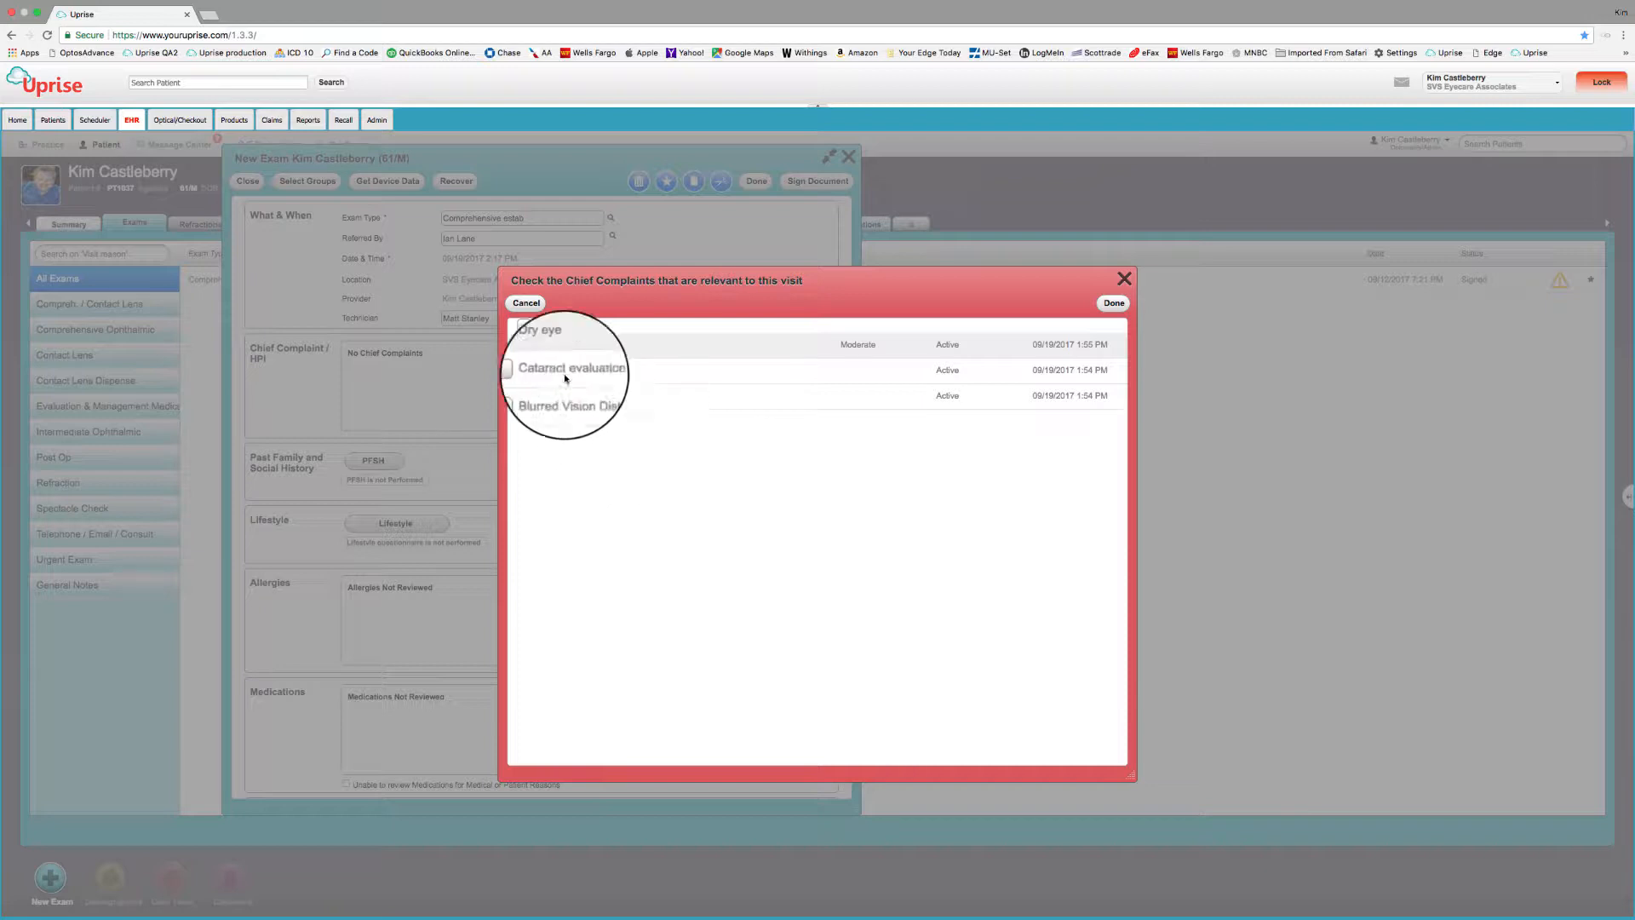
left_click(523, 326)
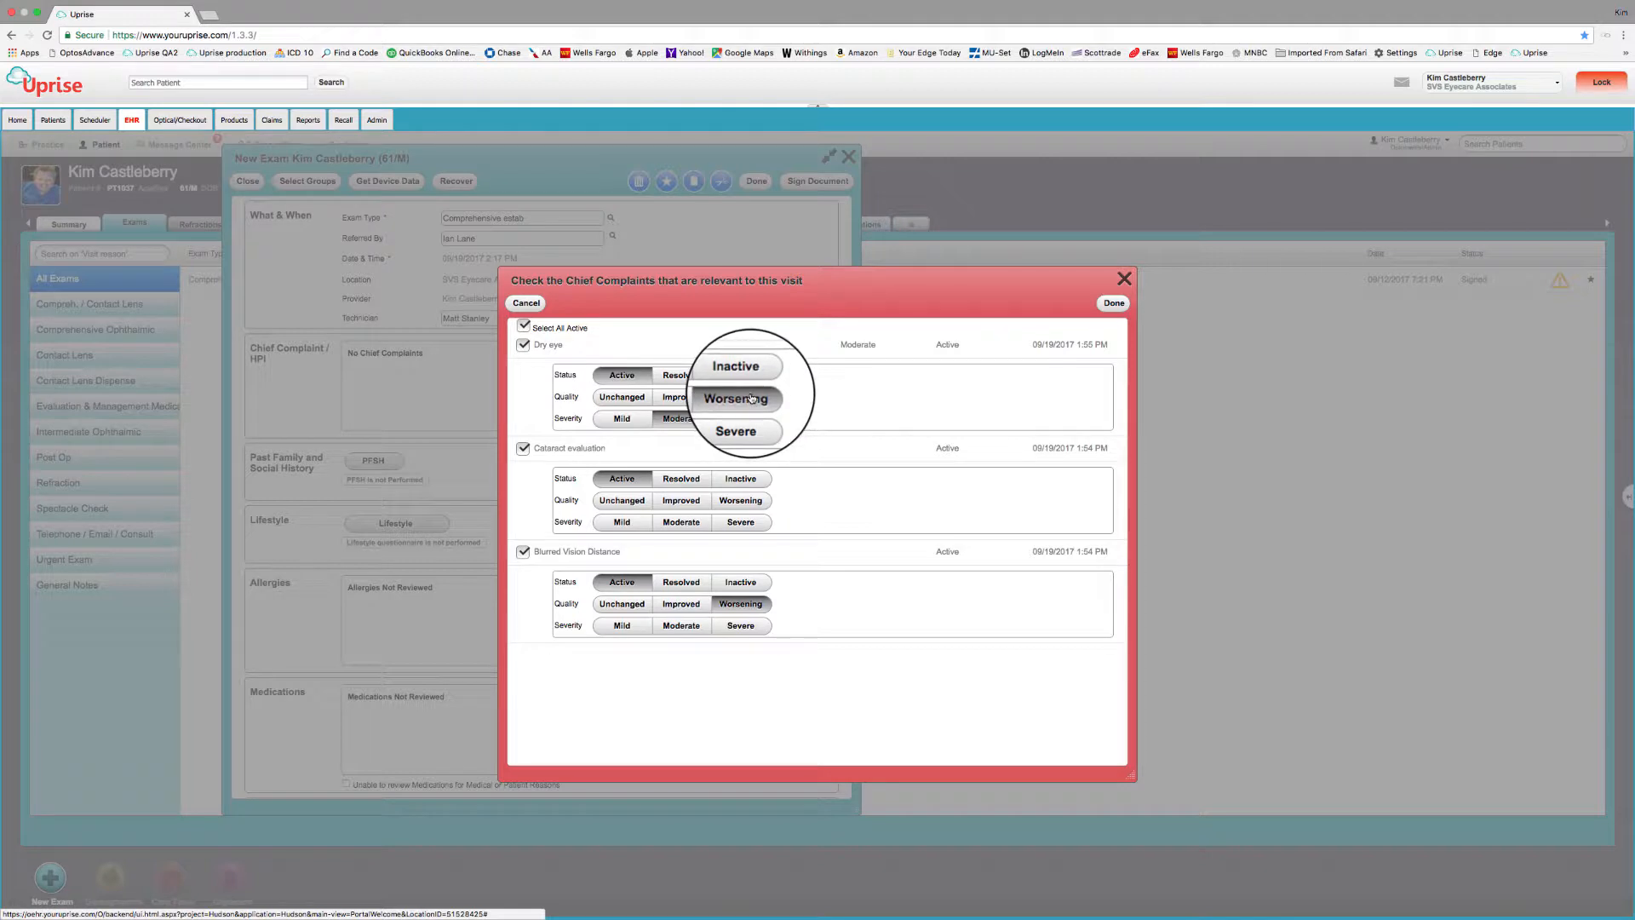
left_click(682, 397)
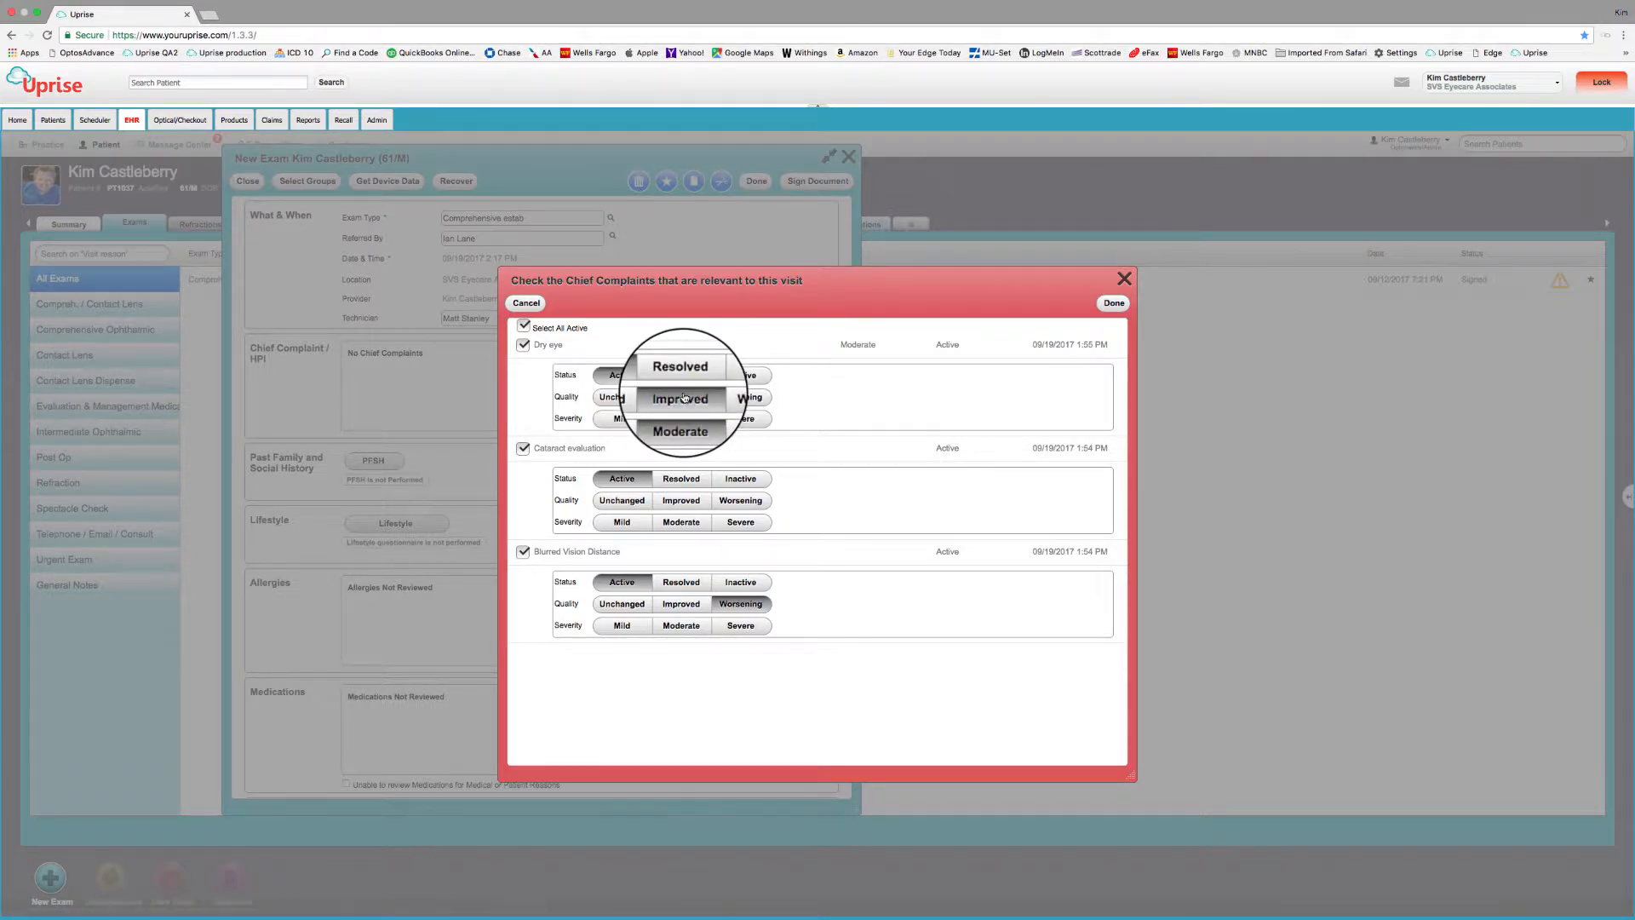
left_click(626, 419)
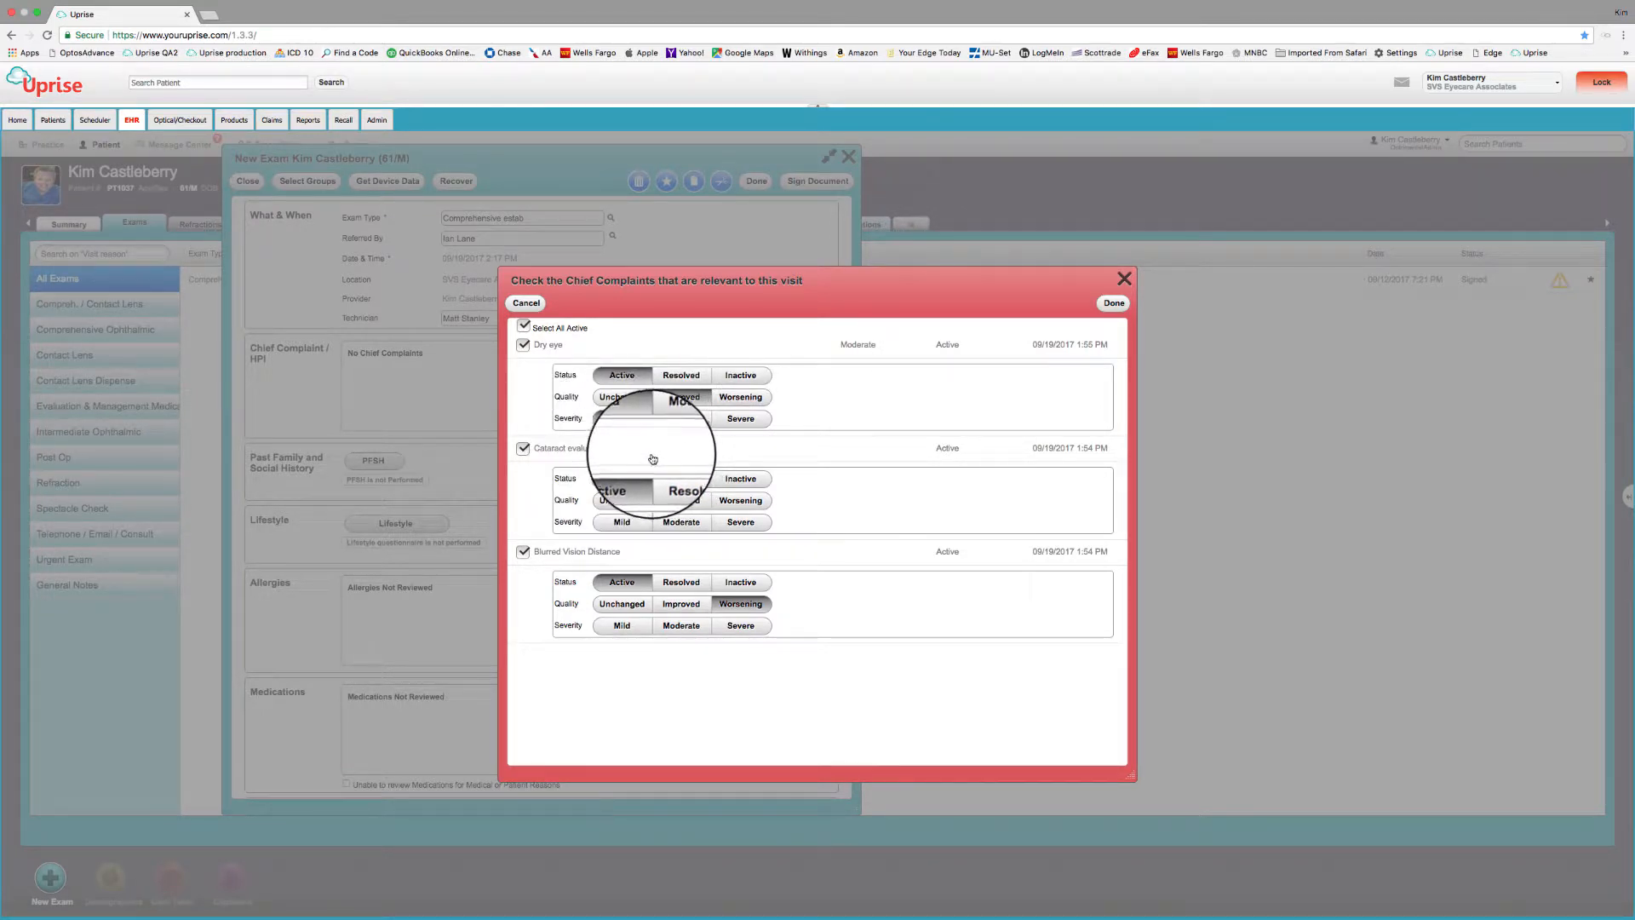
- Set Cataract evaluation and Blurred Vision Distance to Worsening and Moderate, and make Cataract evaluation the exam's chief complaint
left_click(742, 501)
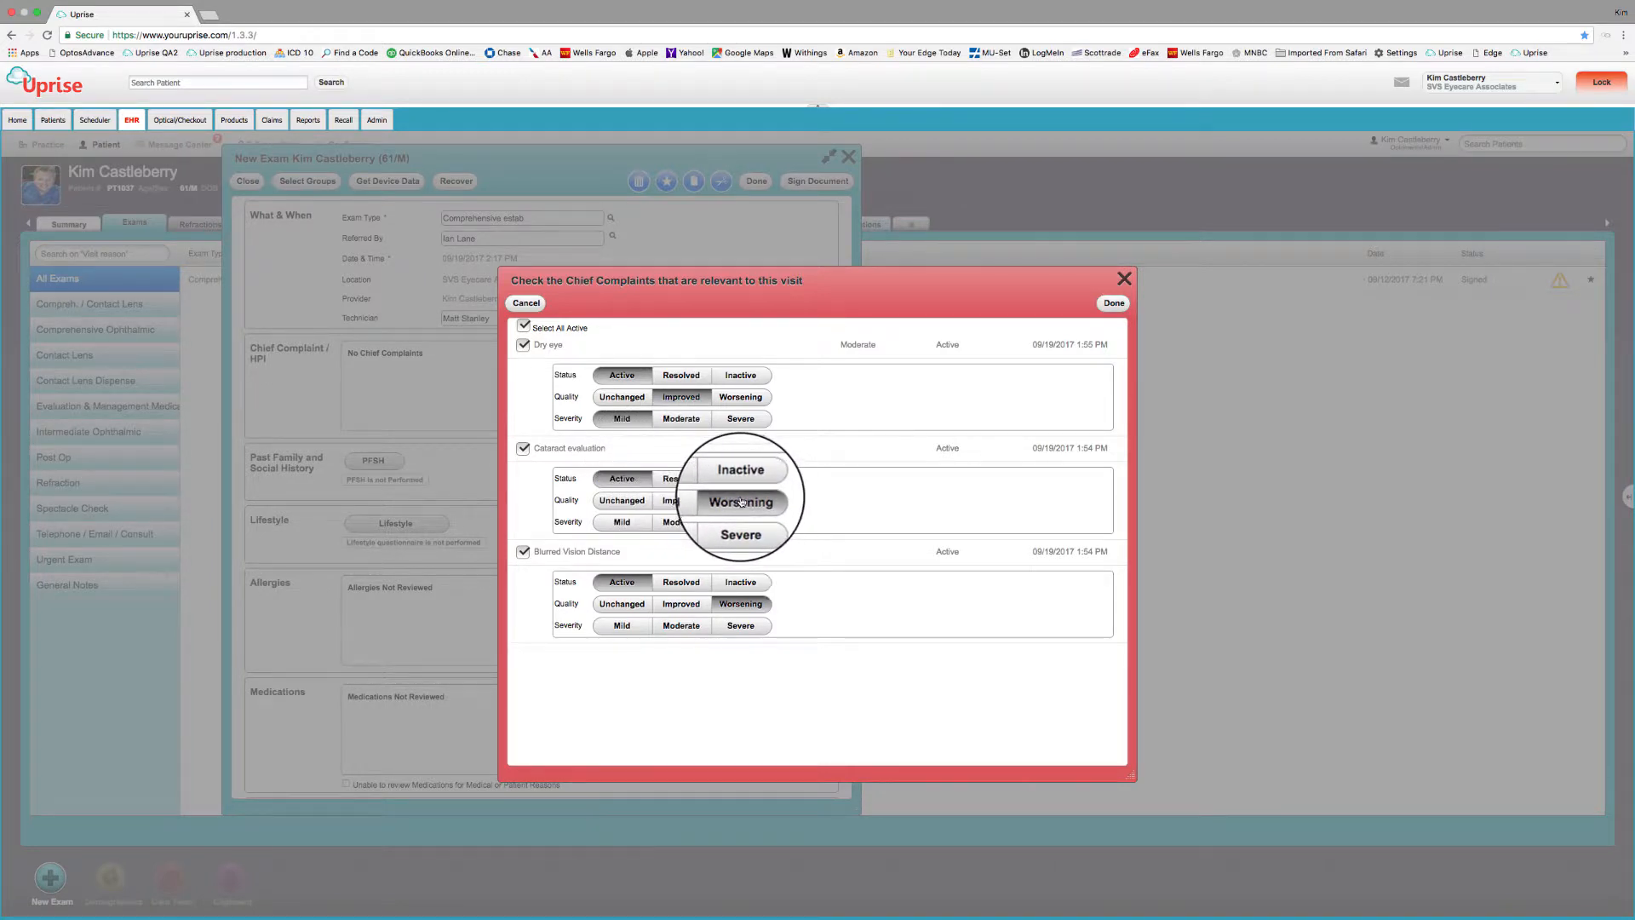
left_click(690, 524)
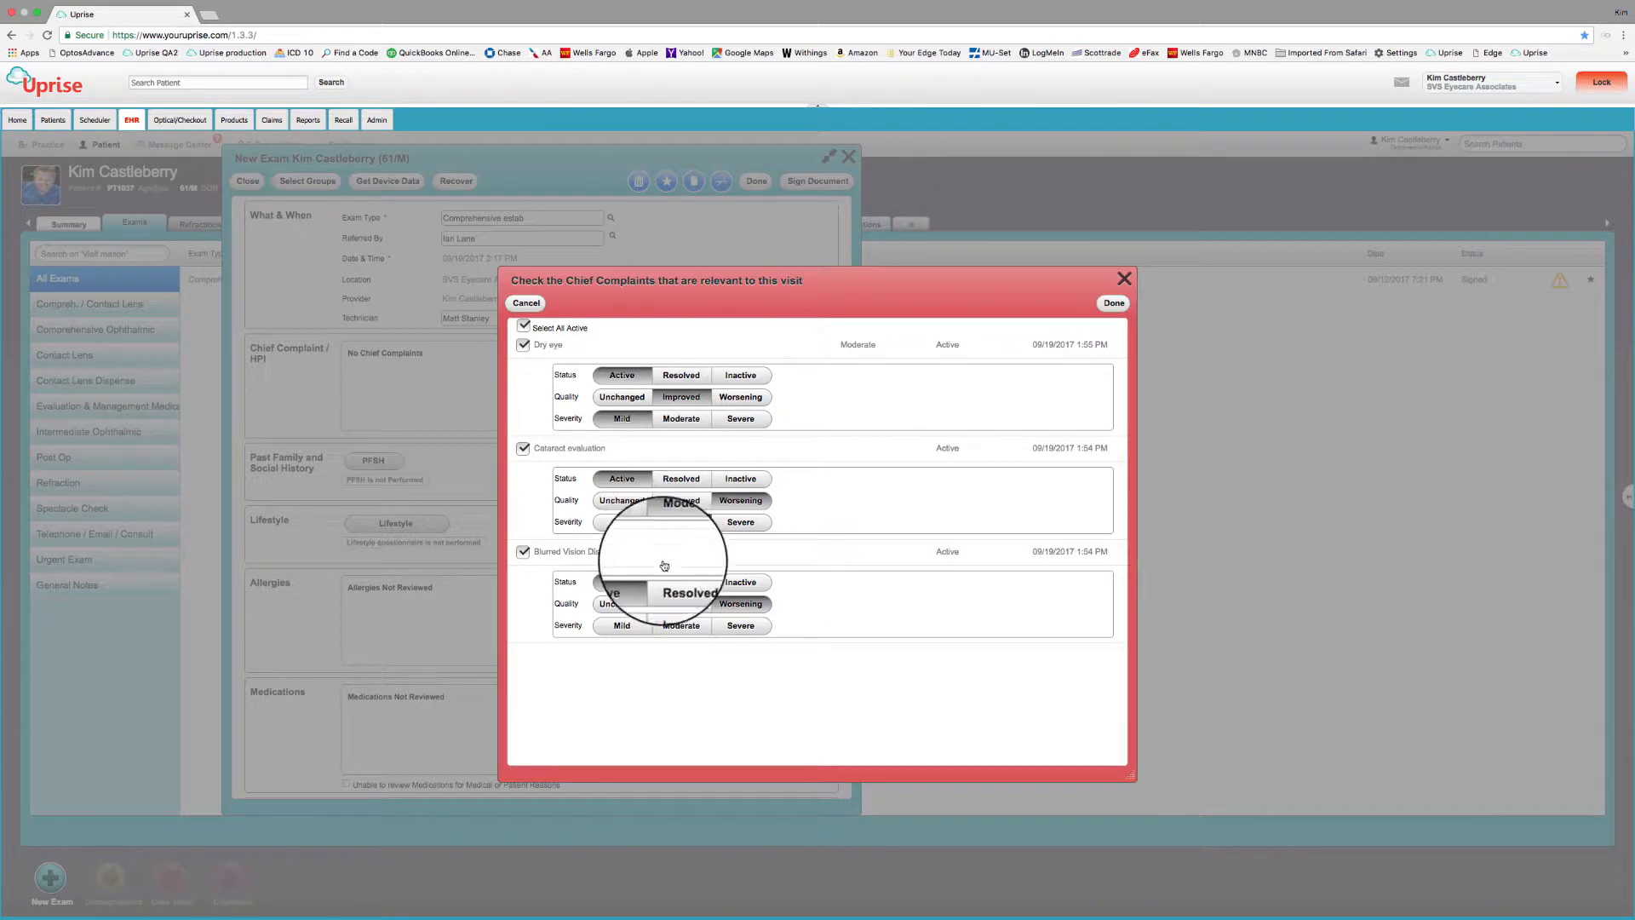
left_click(737, 607)
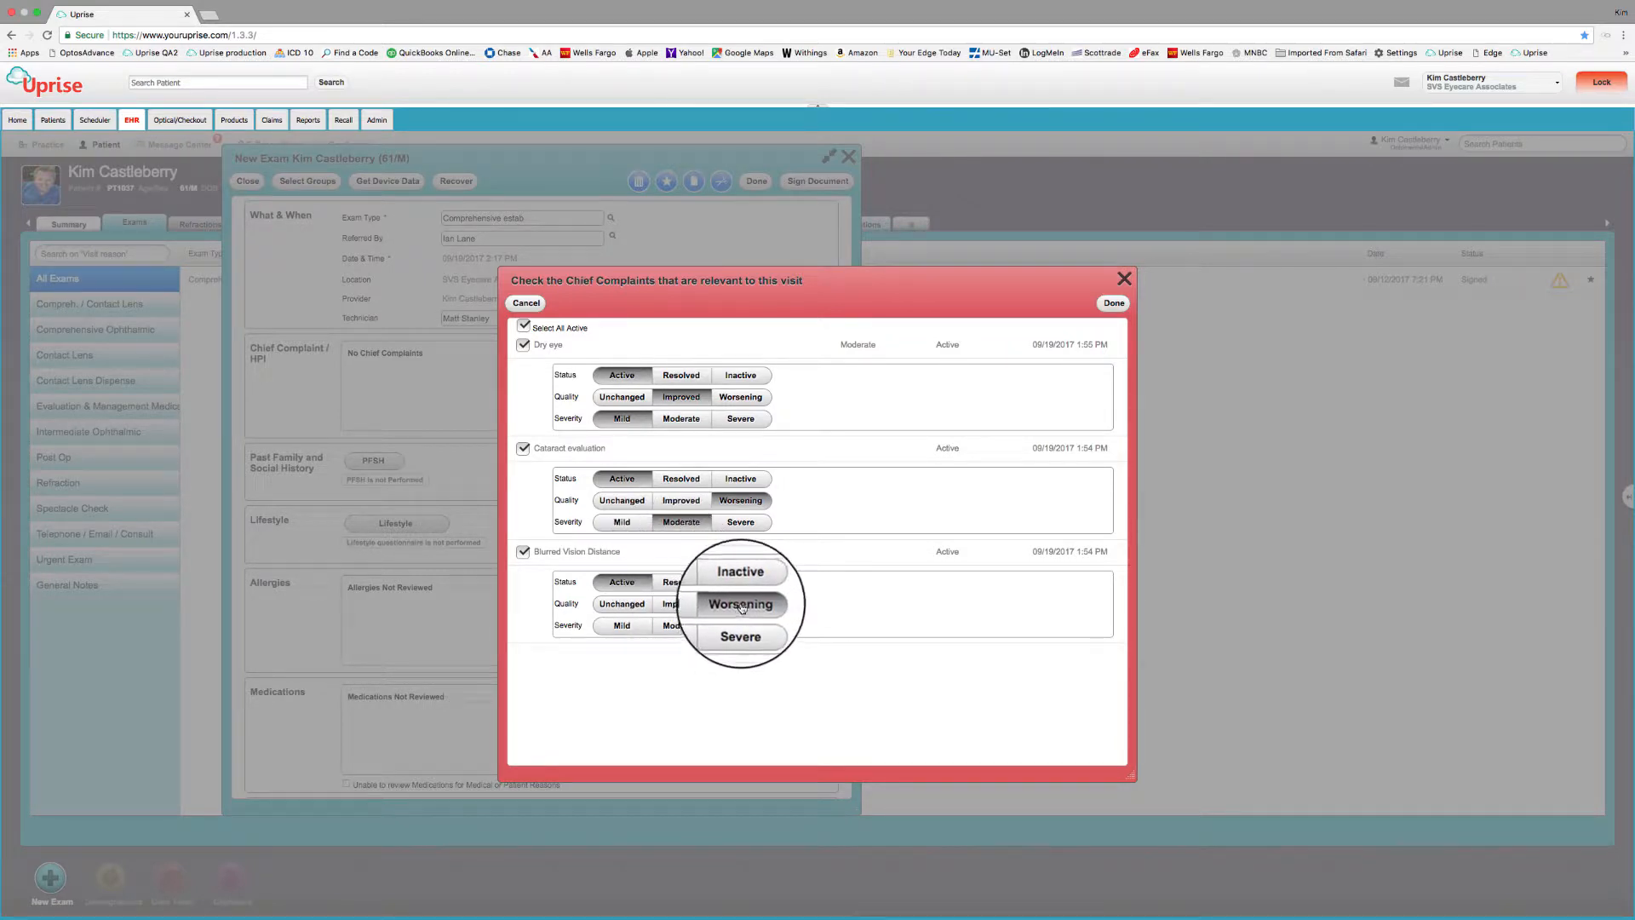
left_click(688, 628)
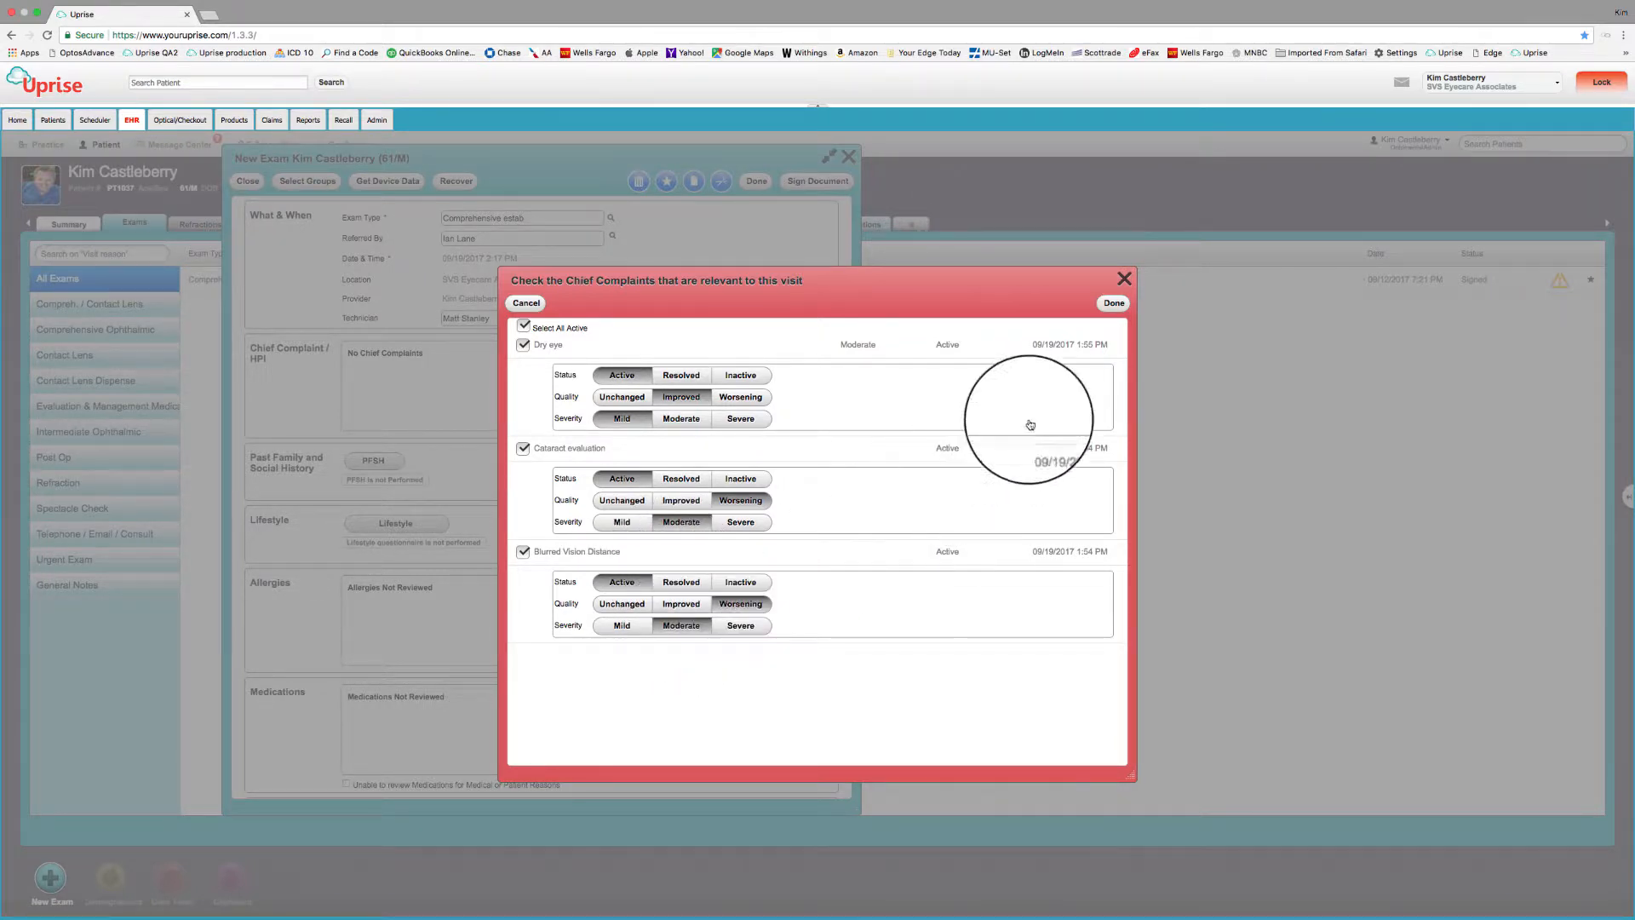
left_click(1114, 305)
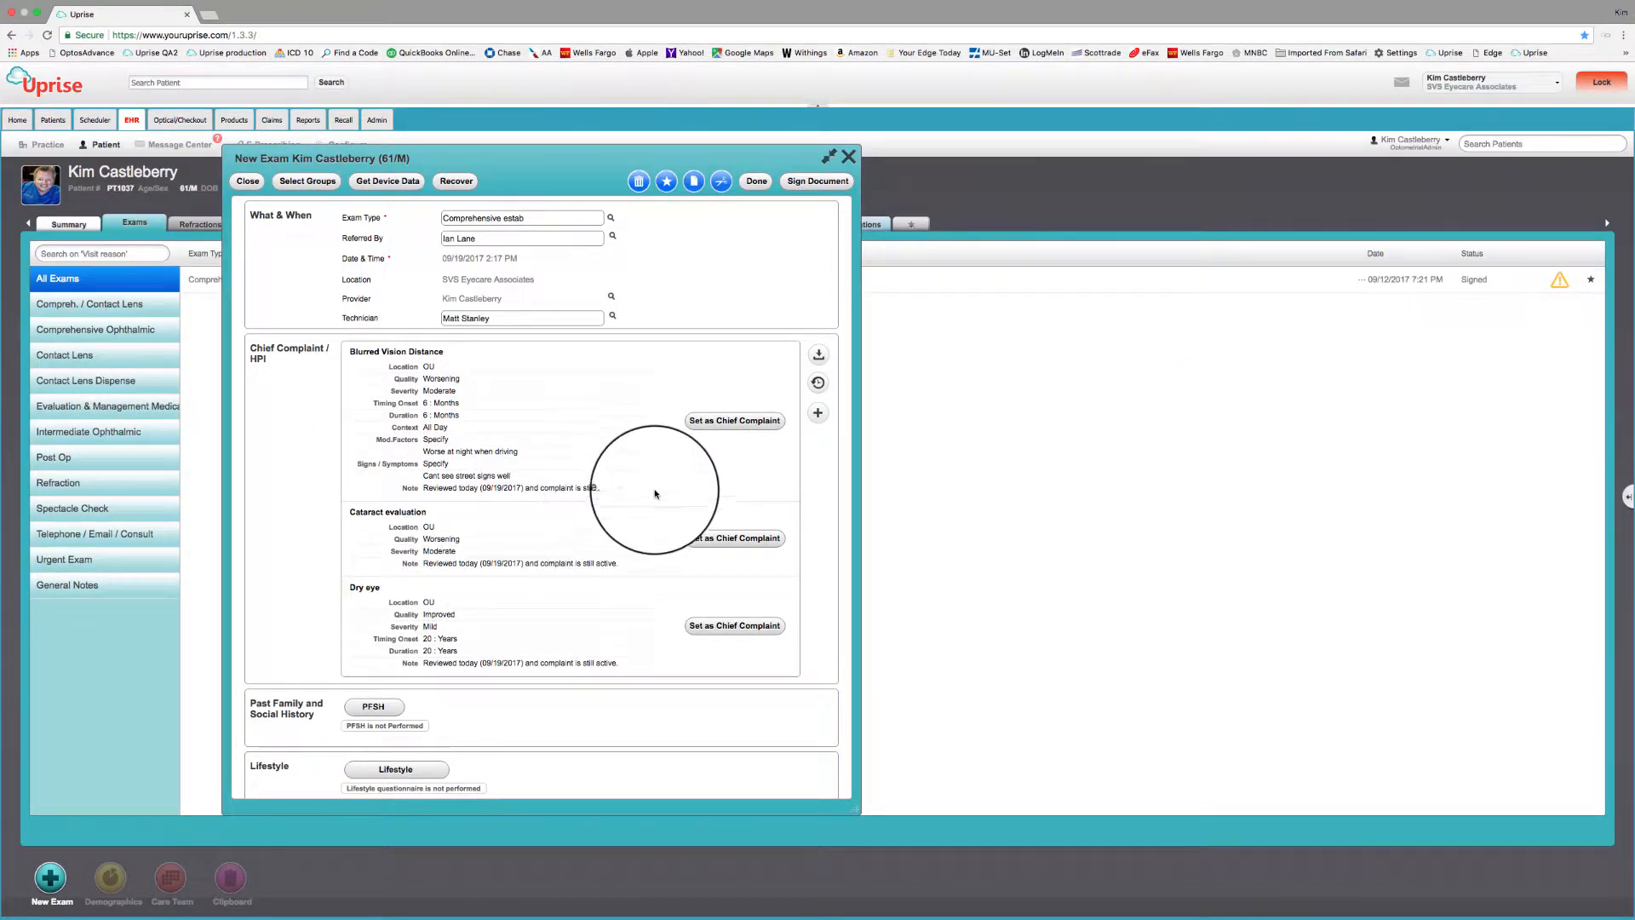
left_click(732, 539)
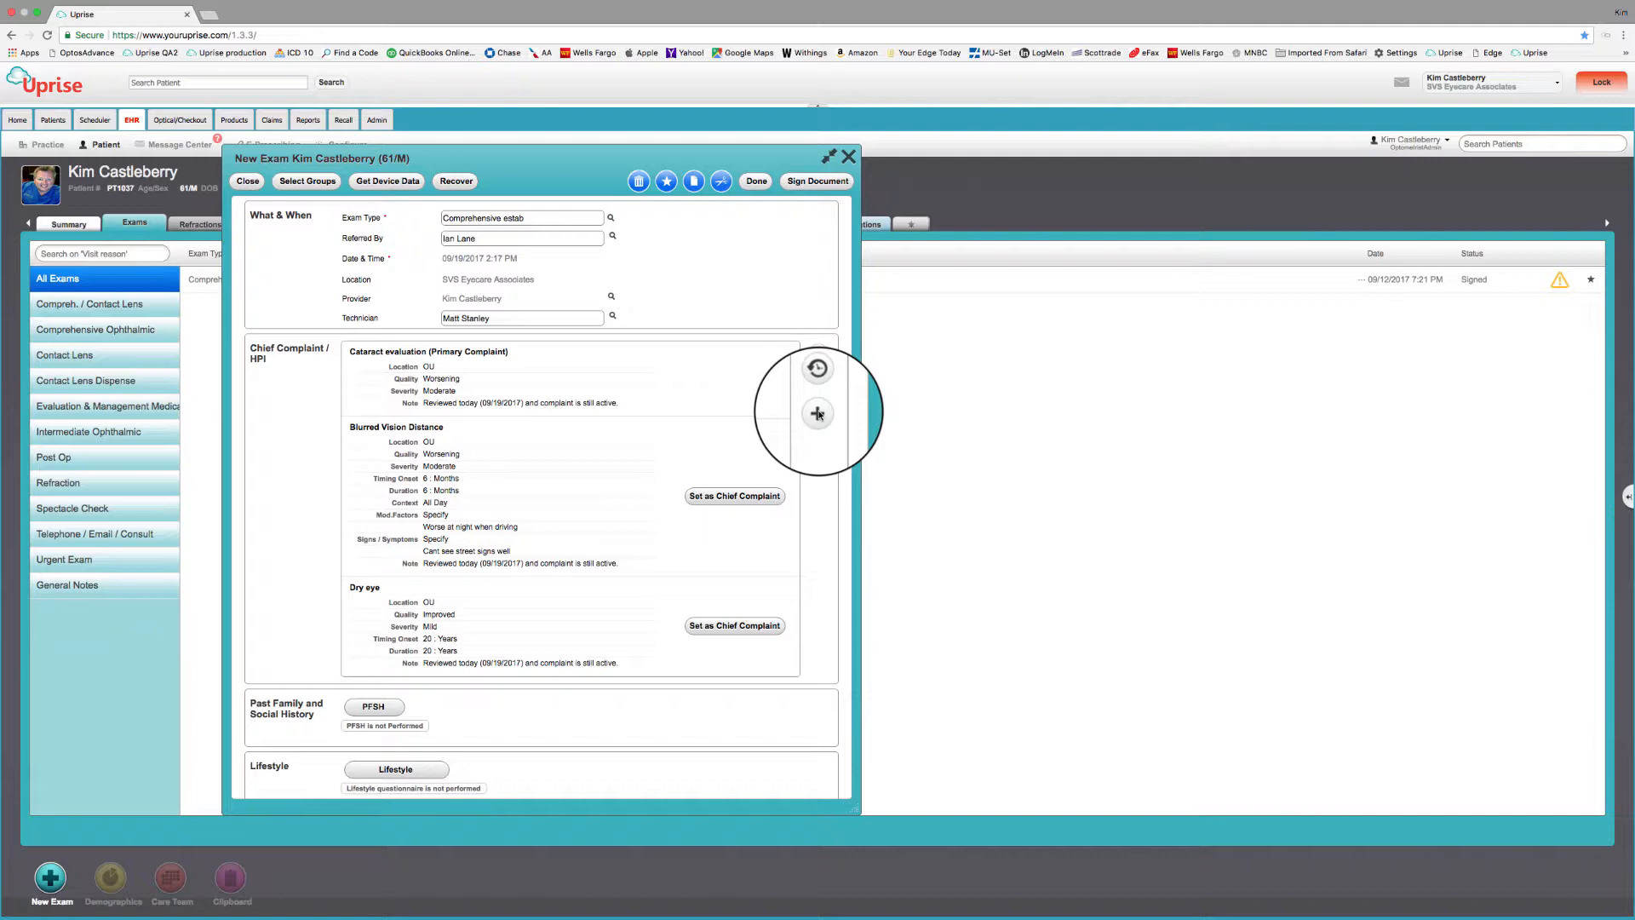
- Open the category list for a new complaint and mark Blurred Vision Distance and Blurred Vision Intermediate as favorites
left_click(818, 414)
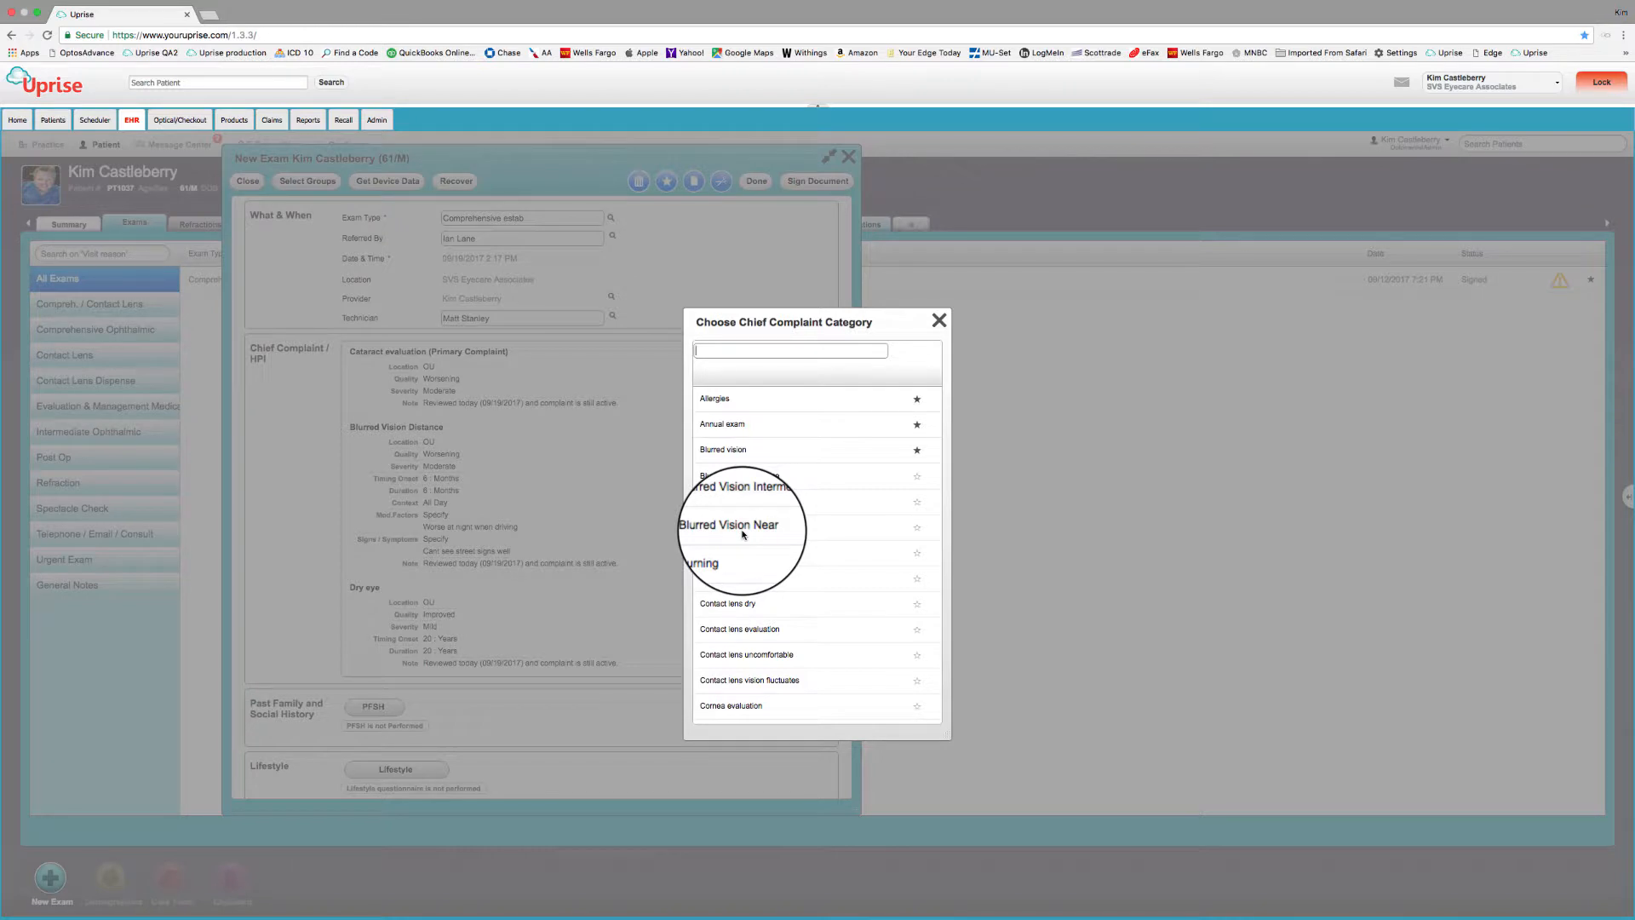
left_click(918, 477)
left_click(918, 501)
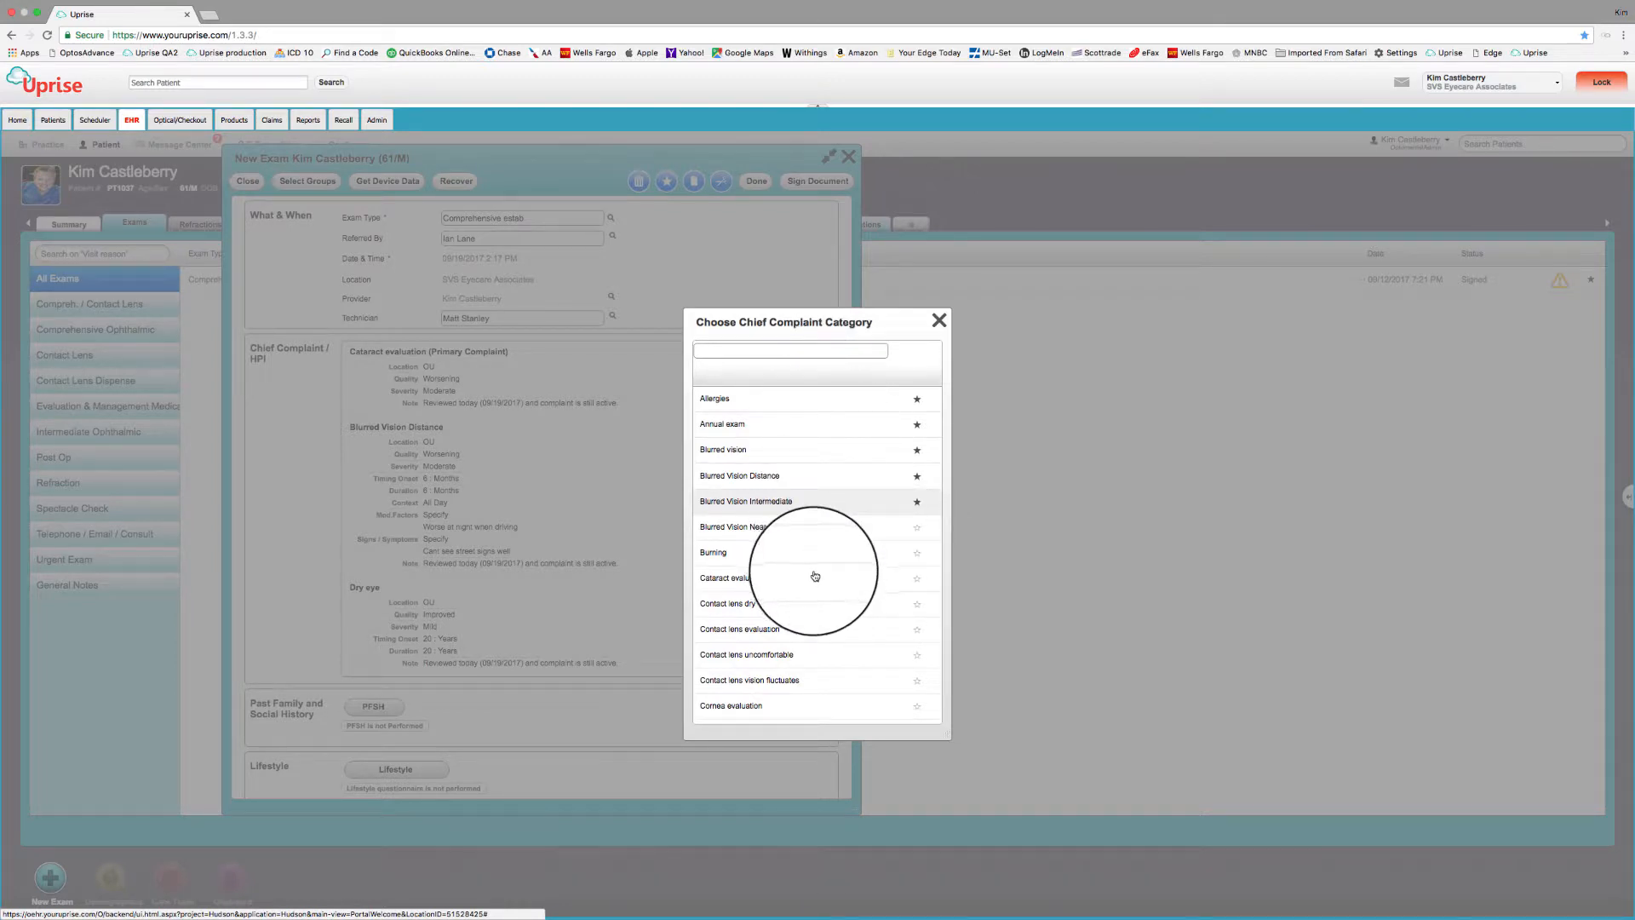
- Add a Burning complaint with location OU, severity Mild, and both timing onset and duration of 1 week
left_click(724, 555)
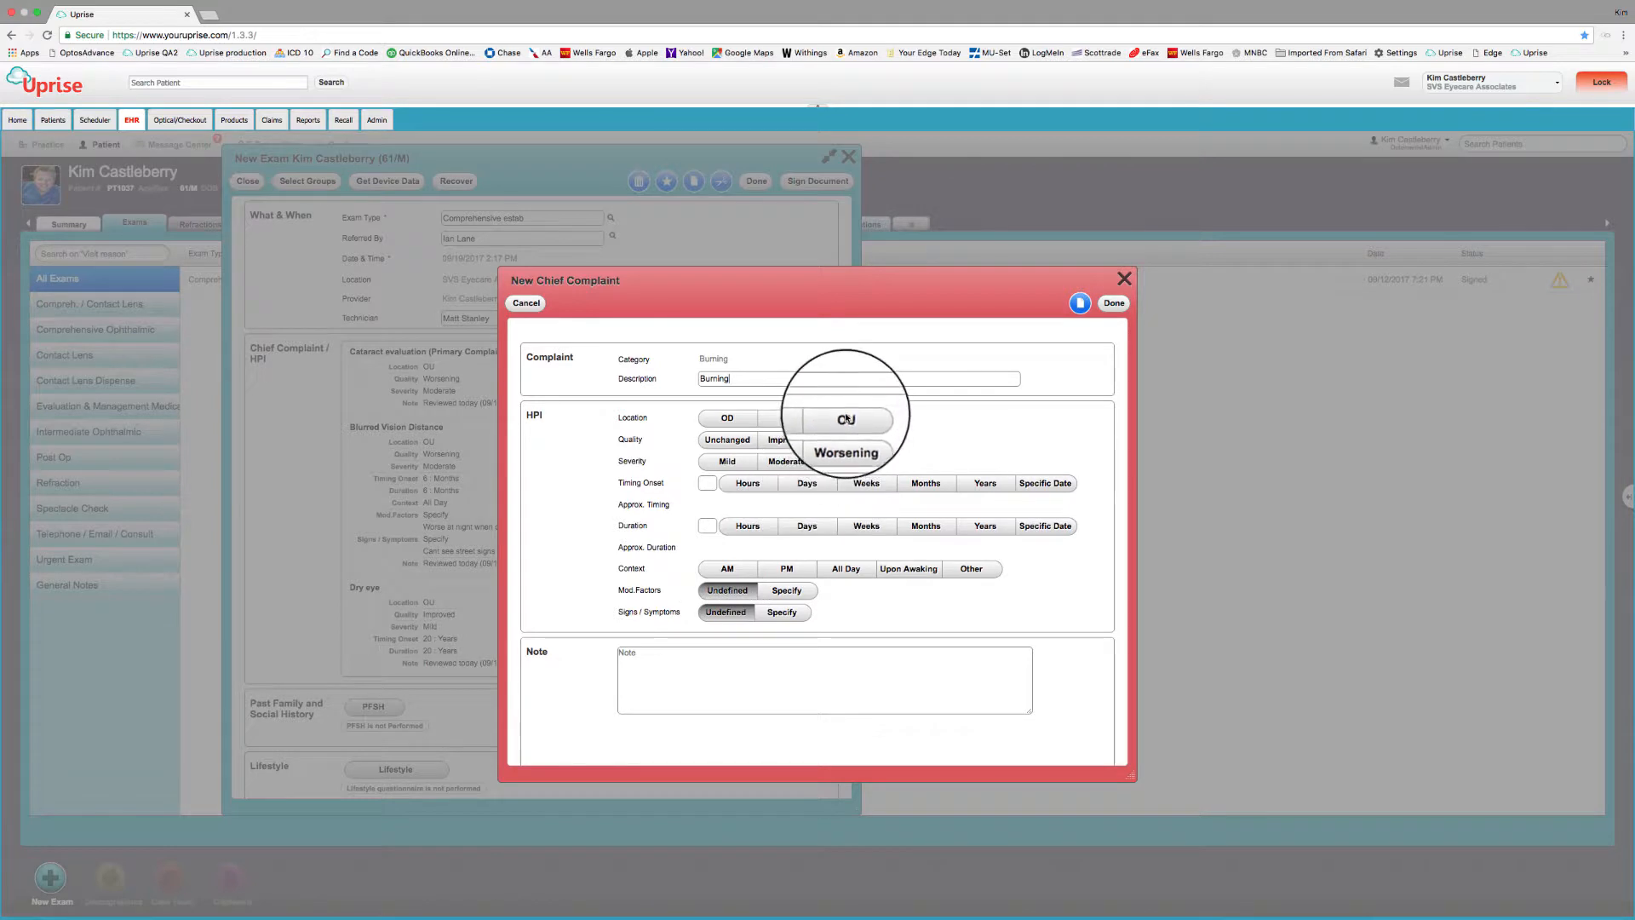
left_click(845, 417)
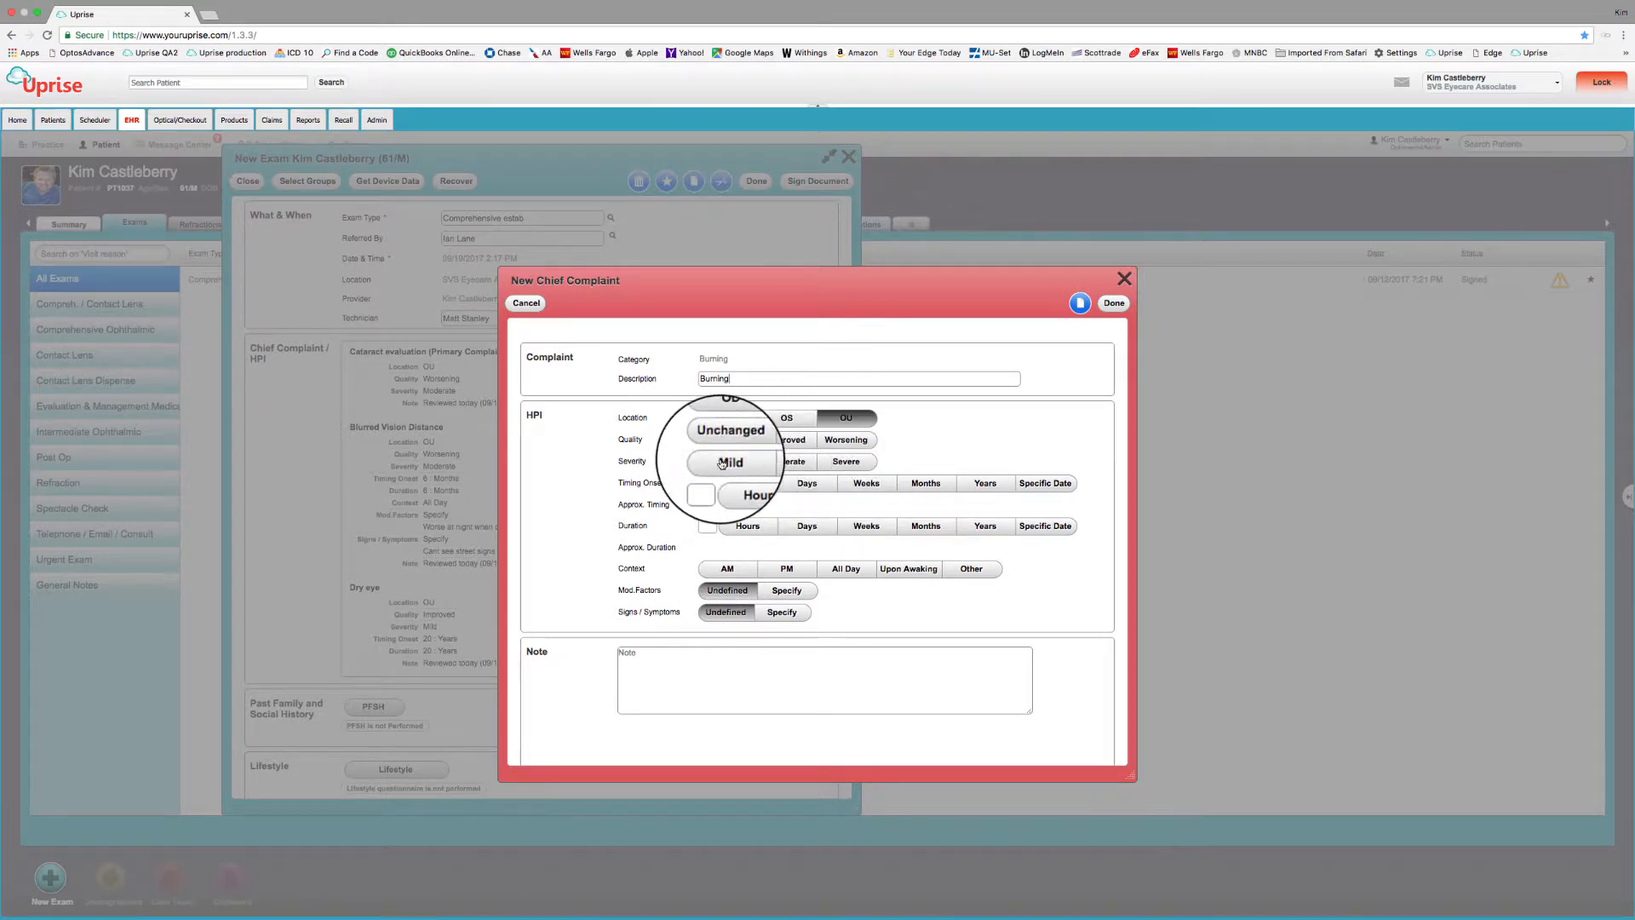
left_click(724, 462)
left_click(707, 483)
type("1")
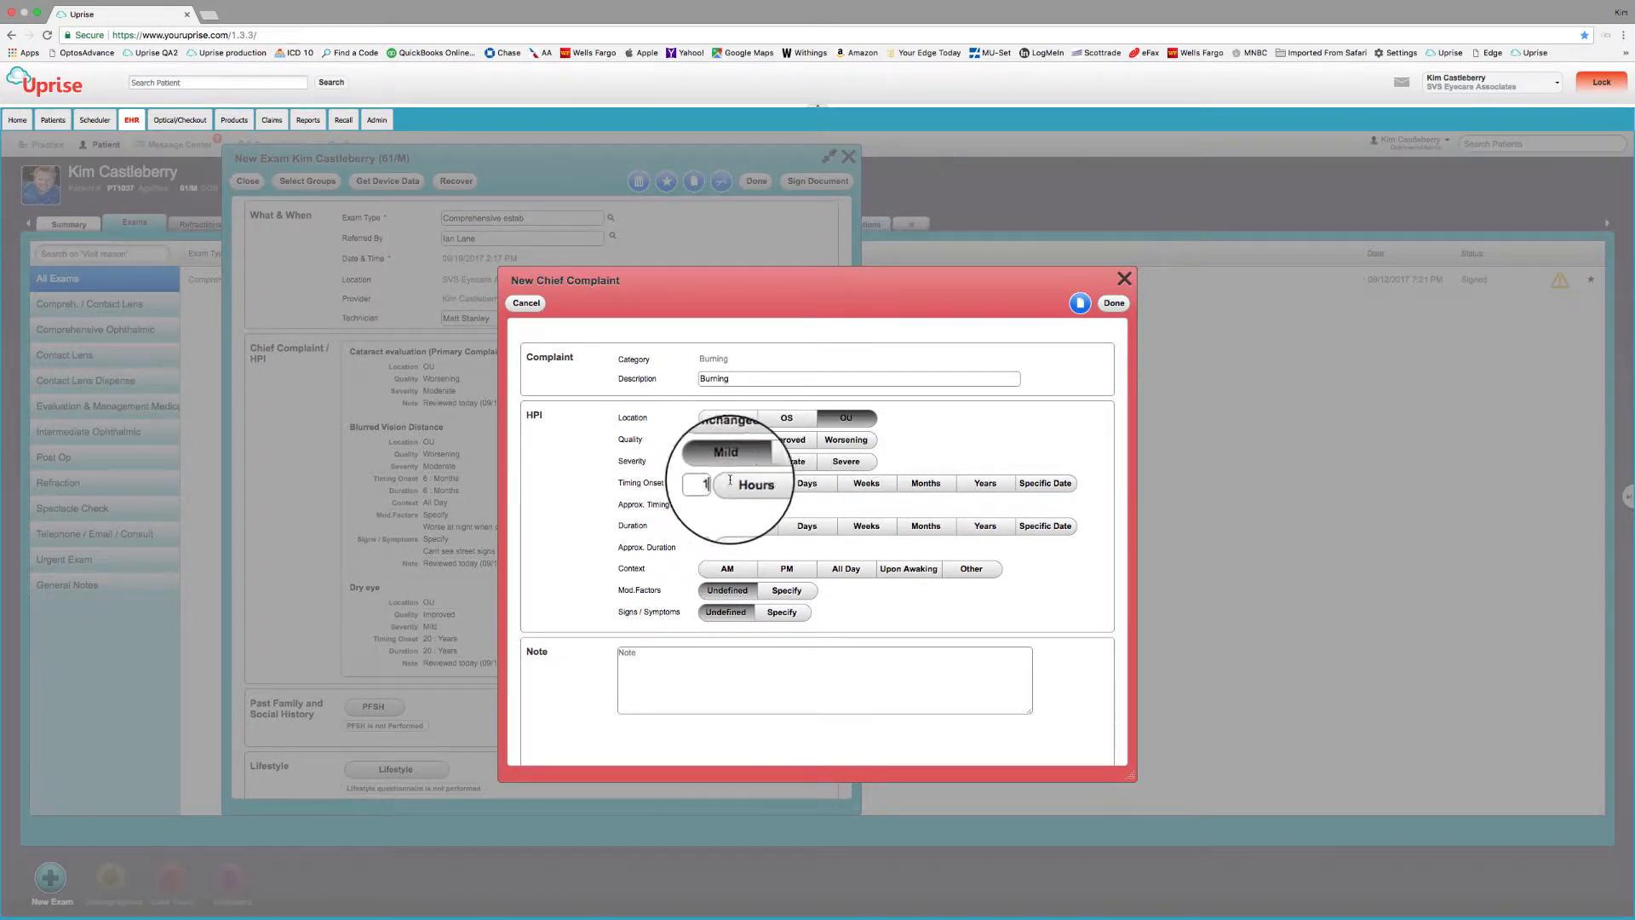
left_click(863, 485)
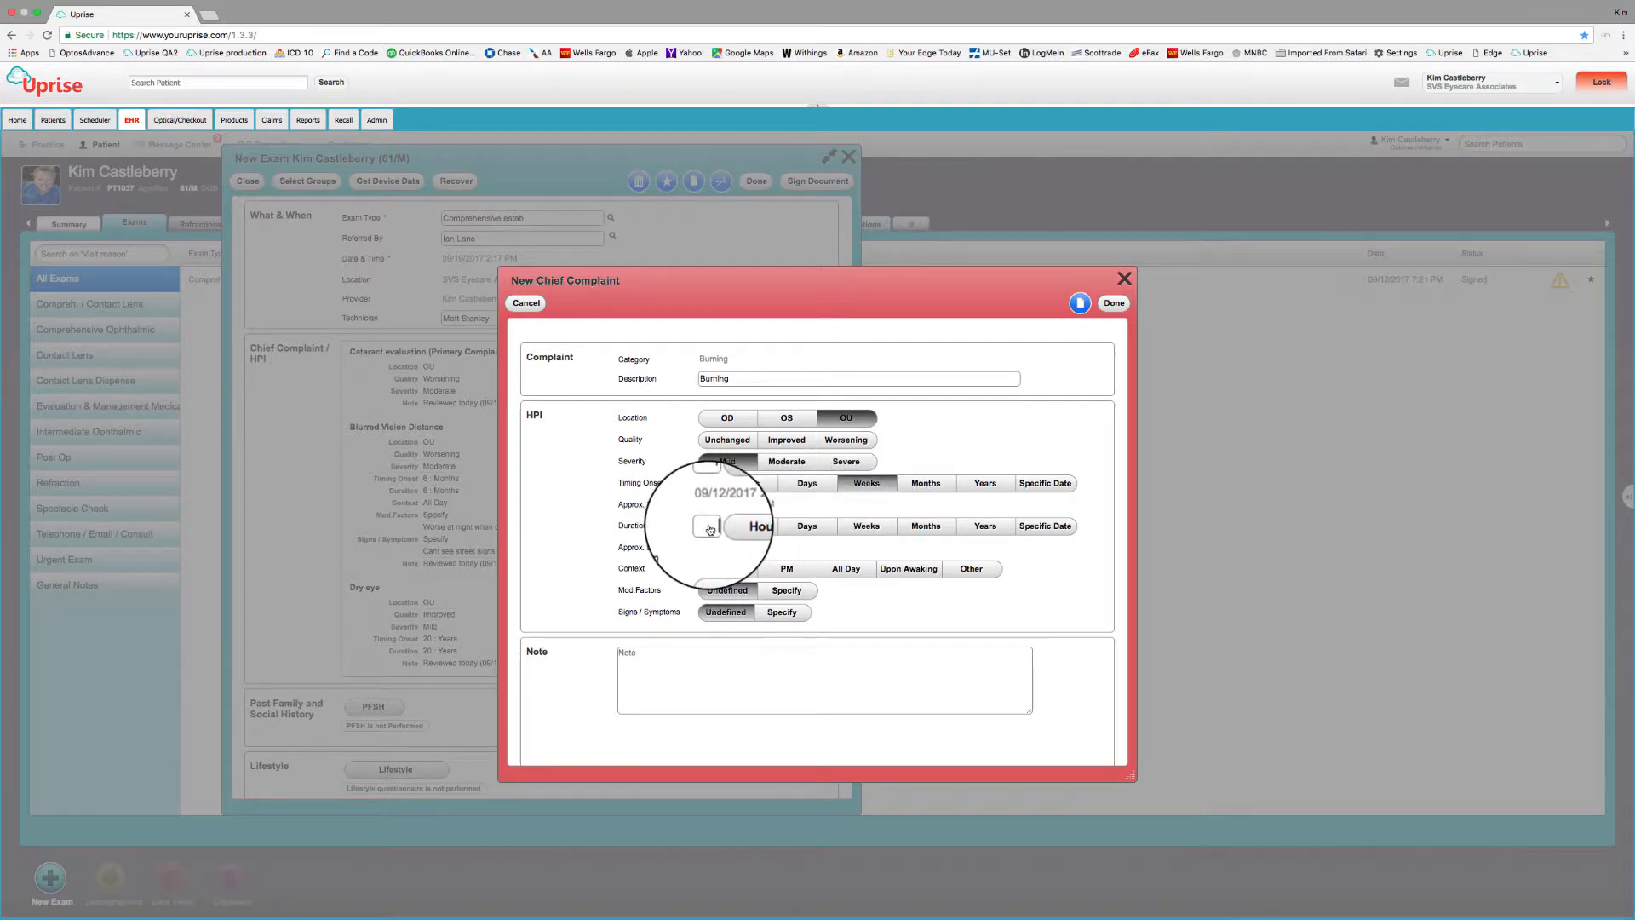
left_click(866, 526)
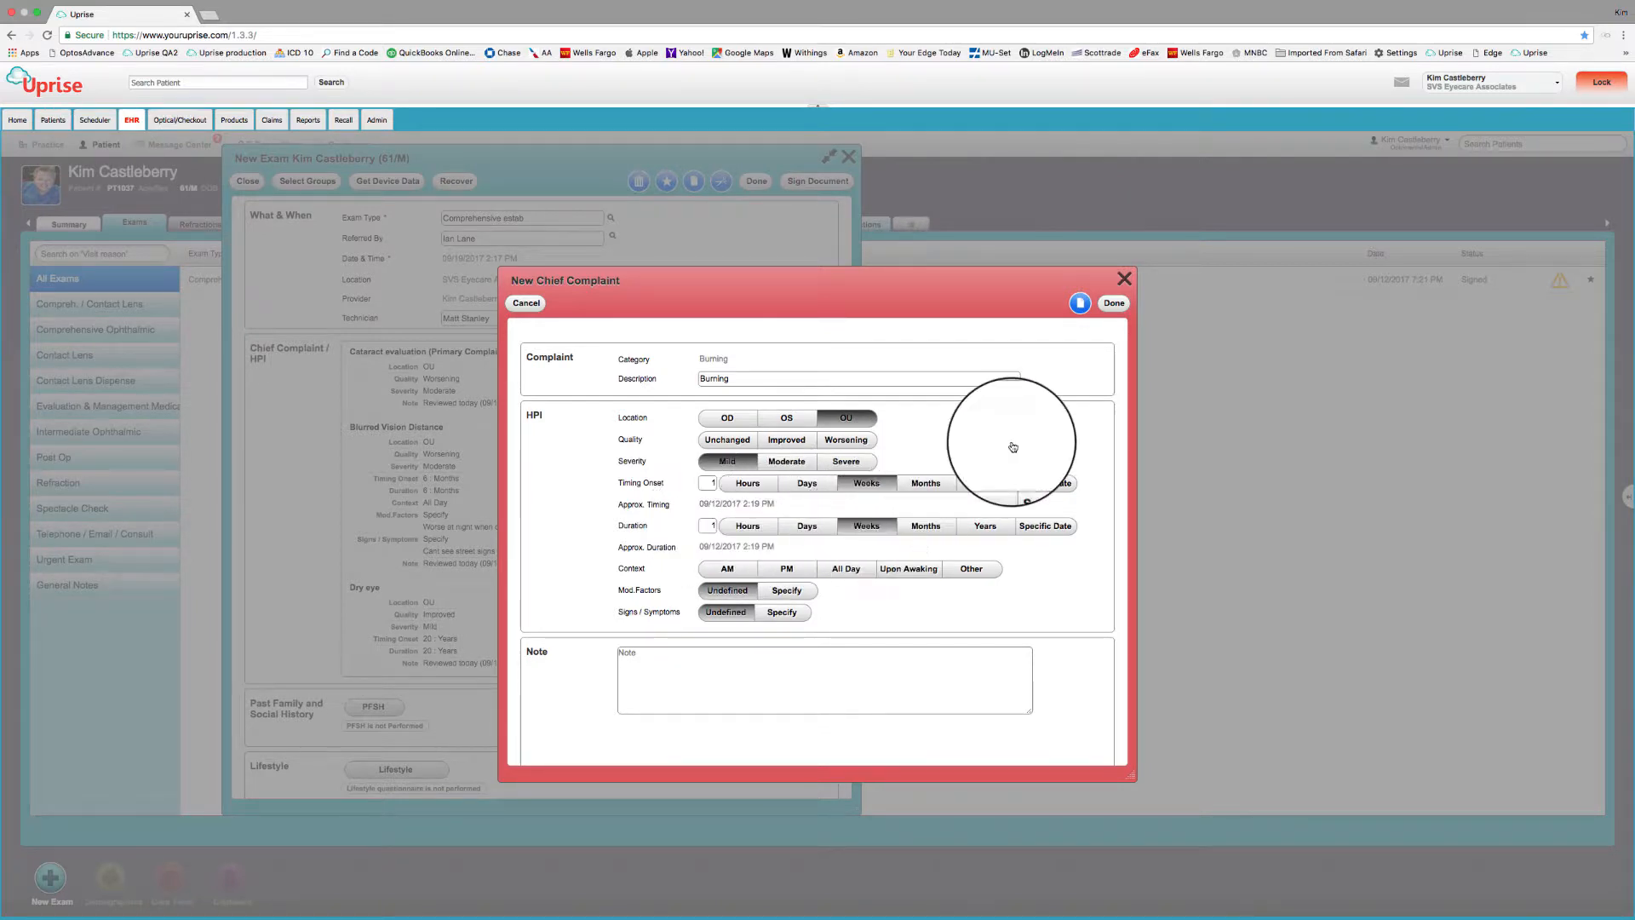
left_click(1114, 303)
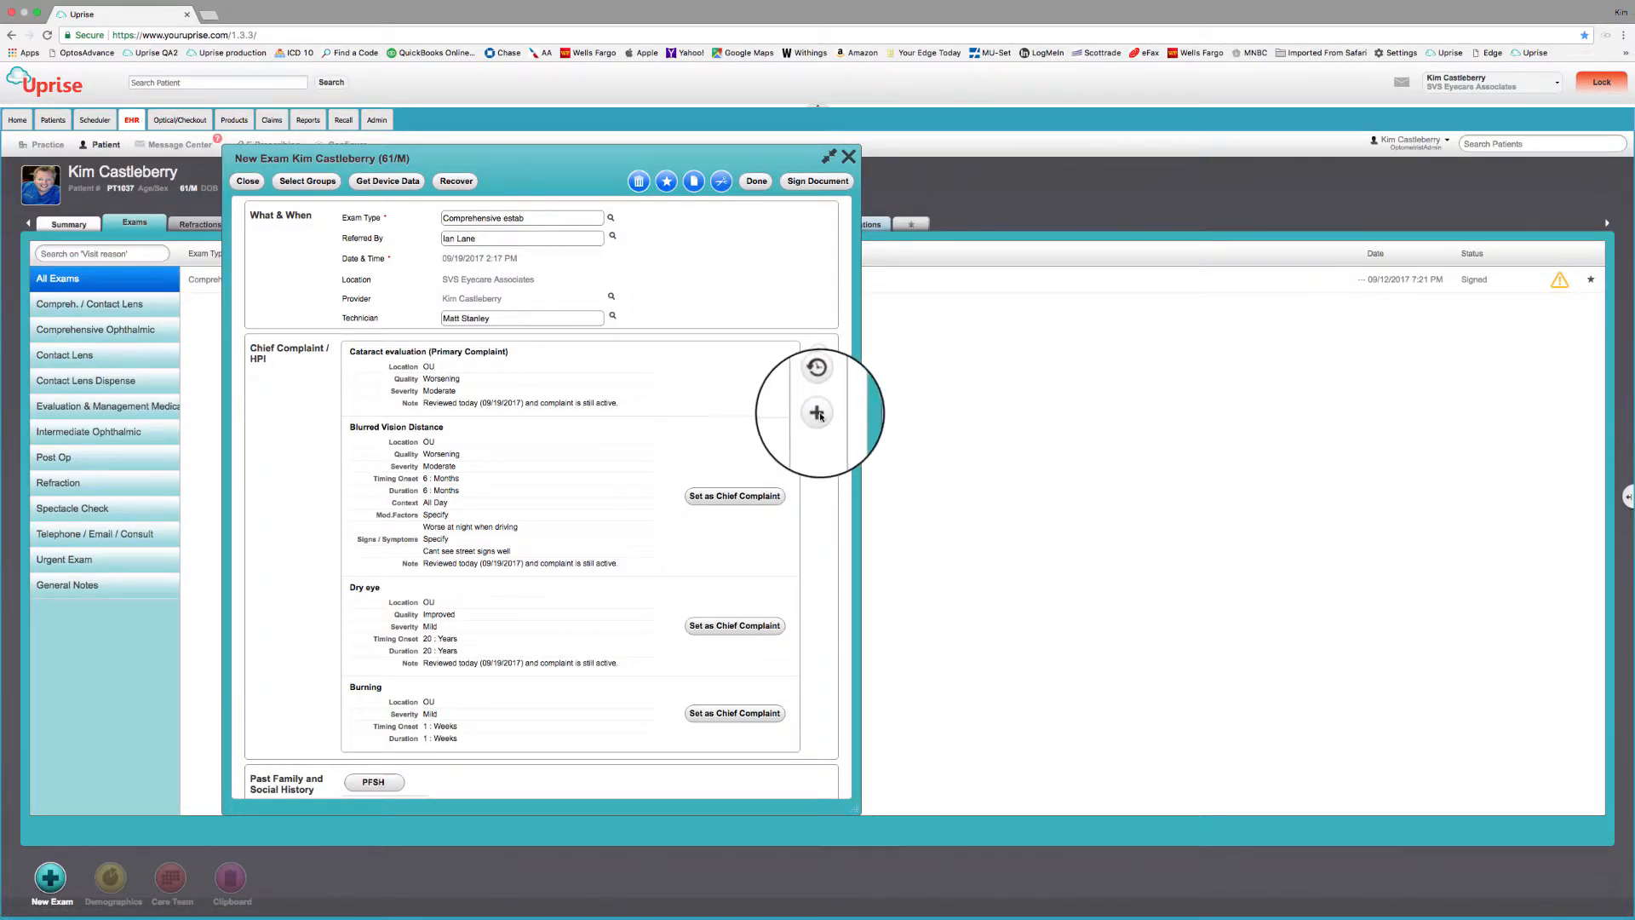
- Add an Other complaint described as "Wants drivers licence paperwork filled out." and save the exam
left_click(817, 413)
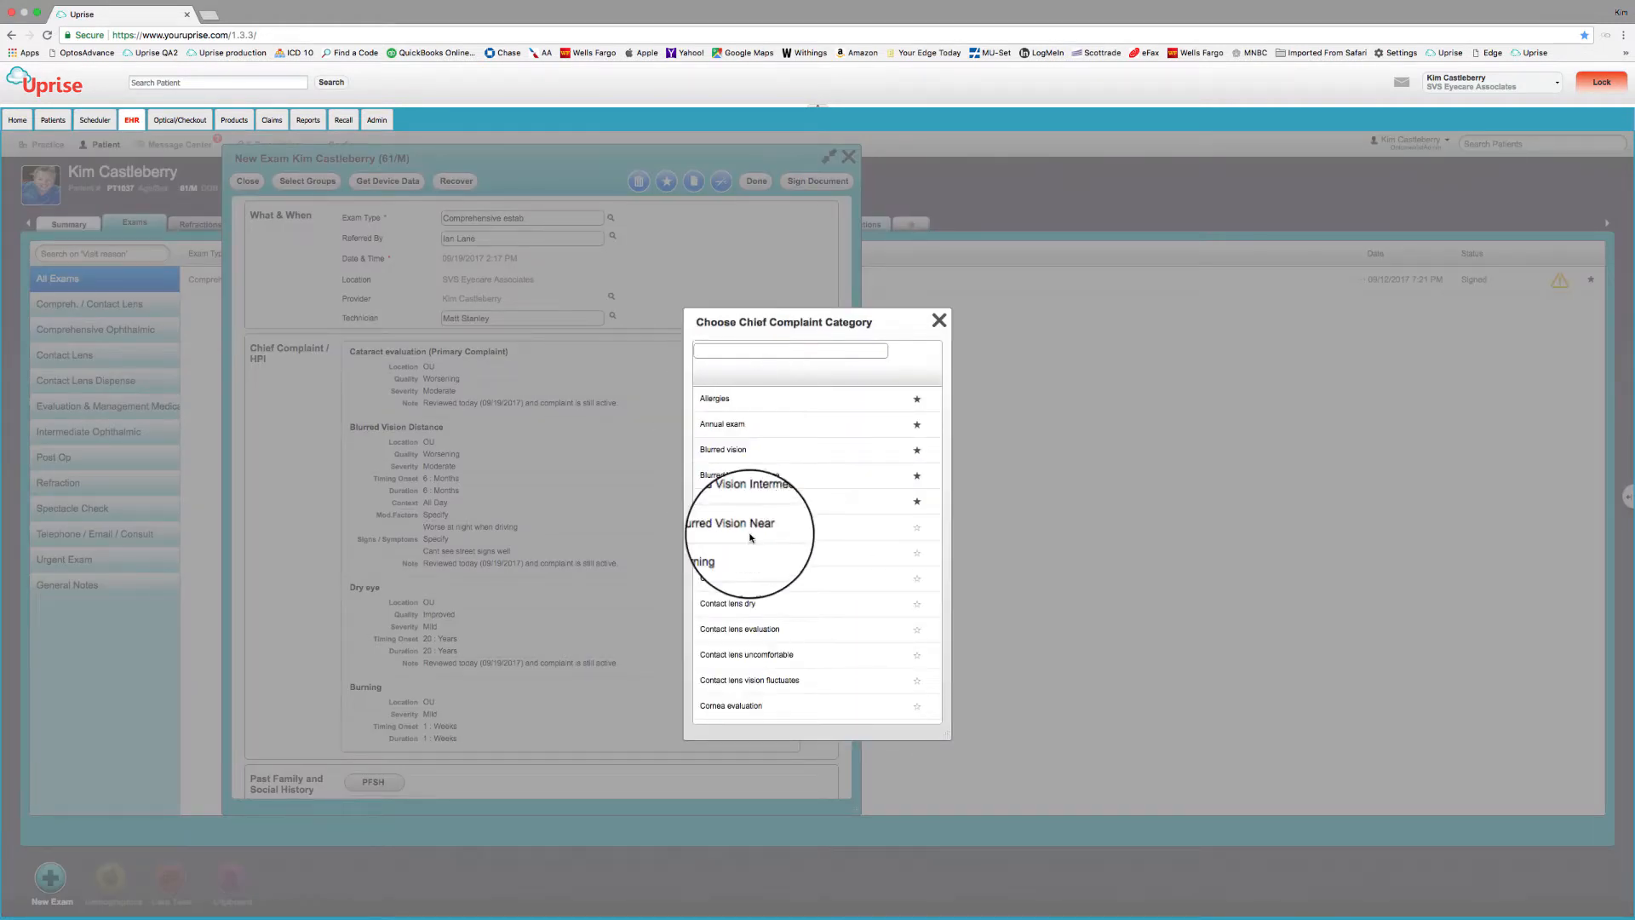
scroll(785, 568, "down", 10)
scroll(786, 566, "up", 10)
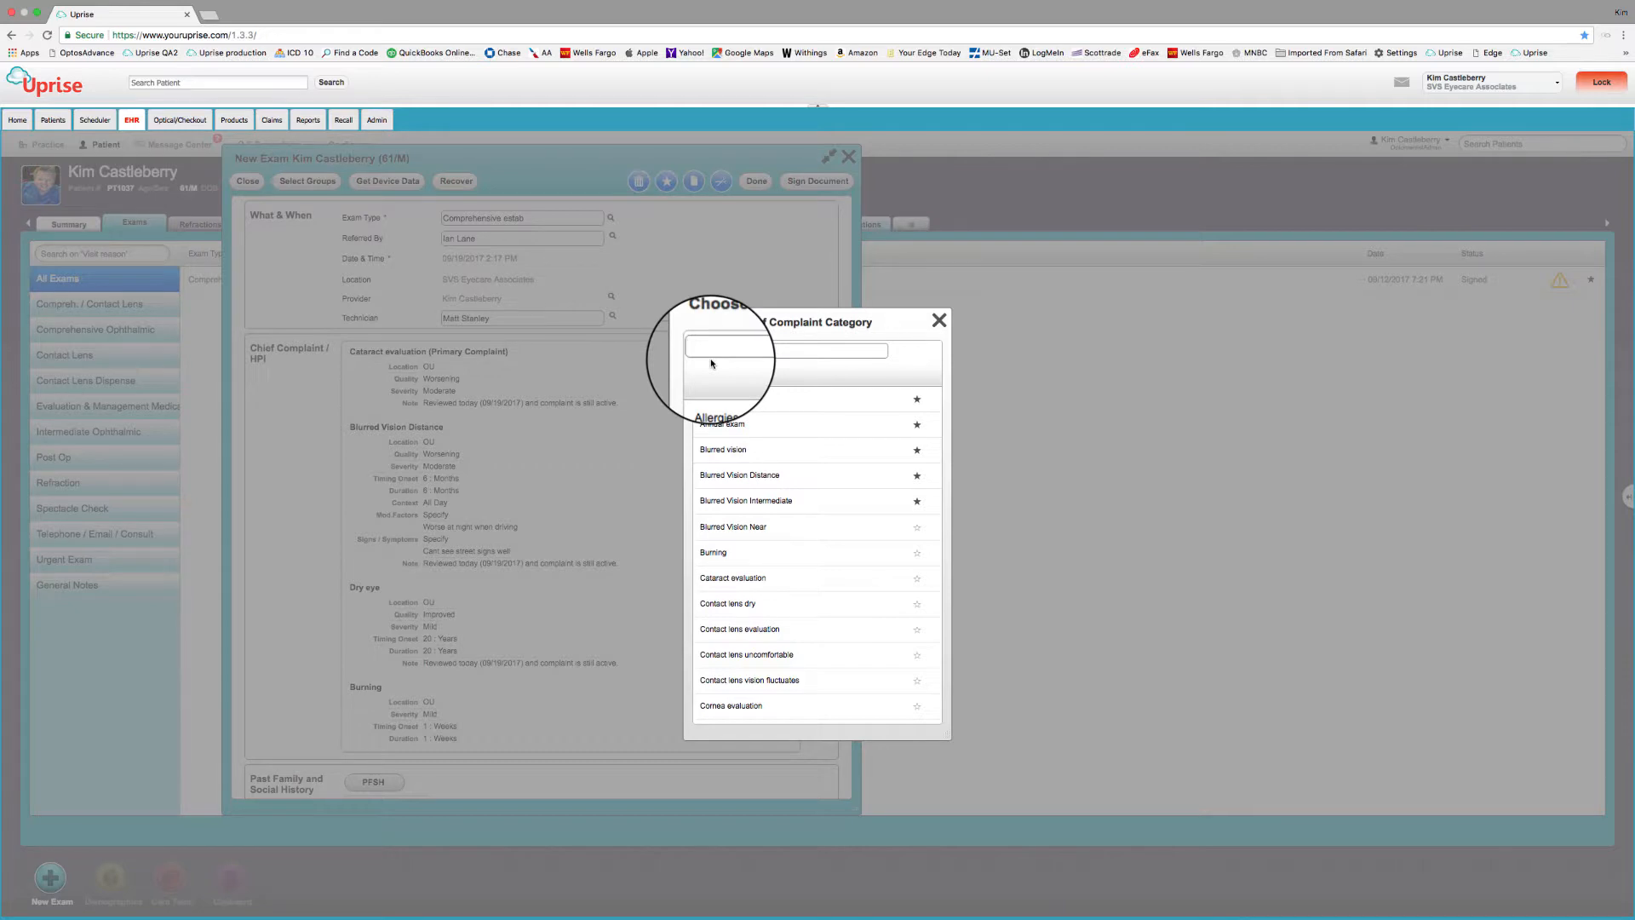
type("other")
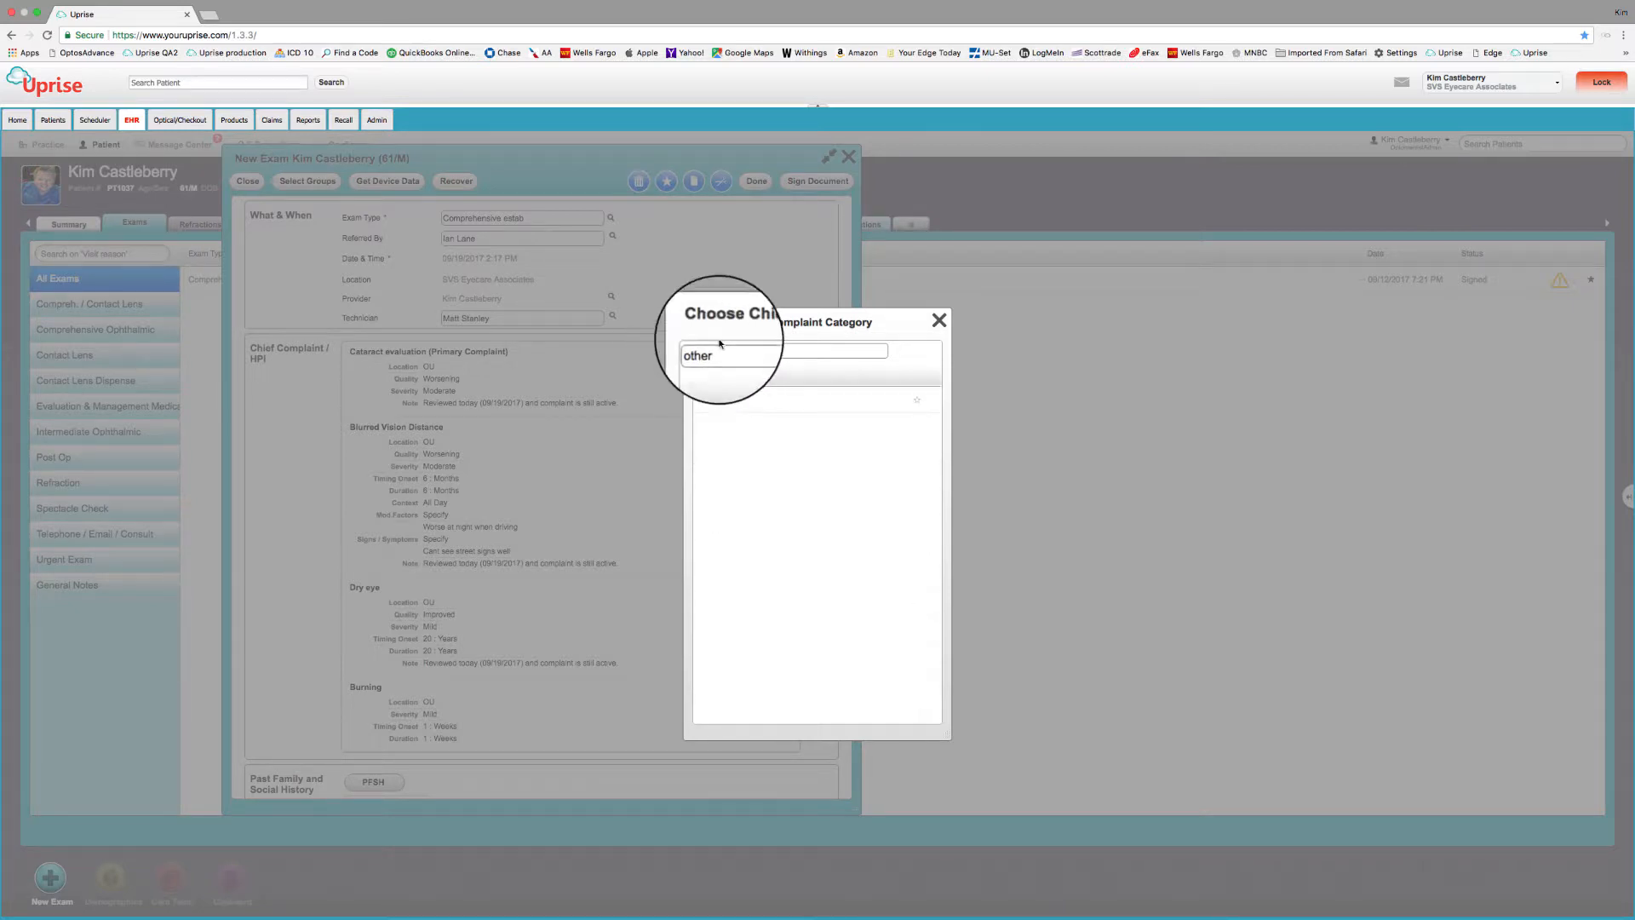
left_click(706, 400)
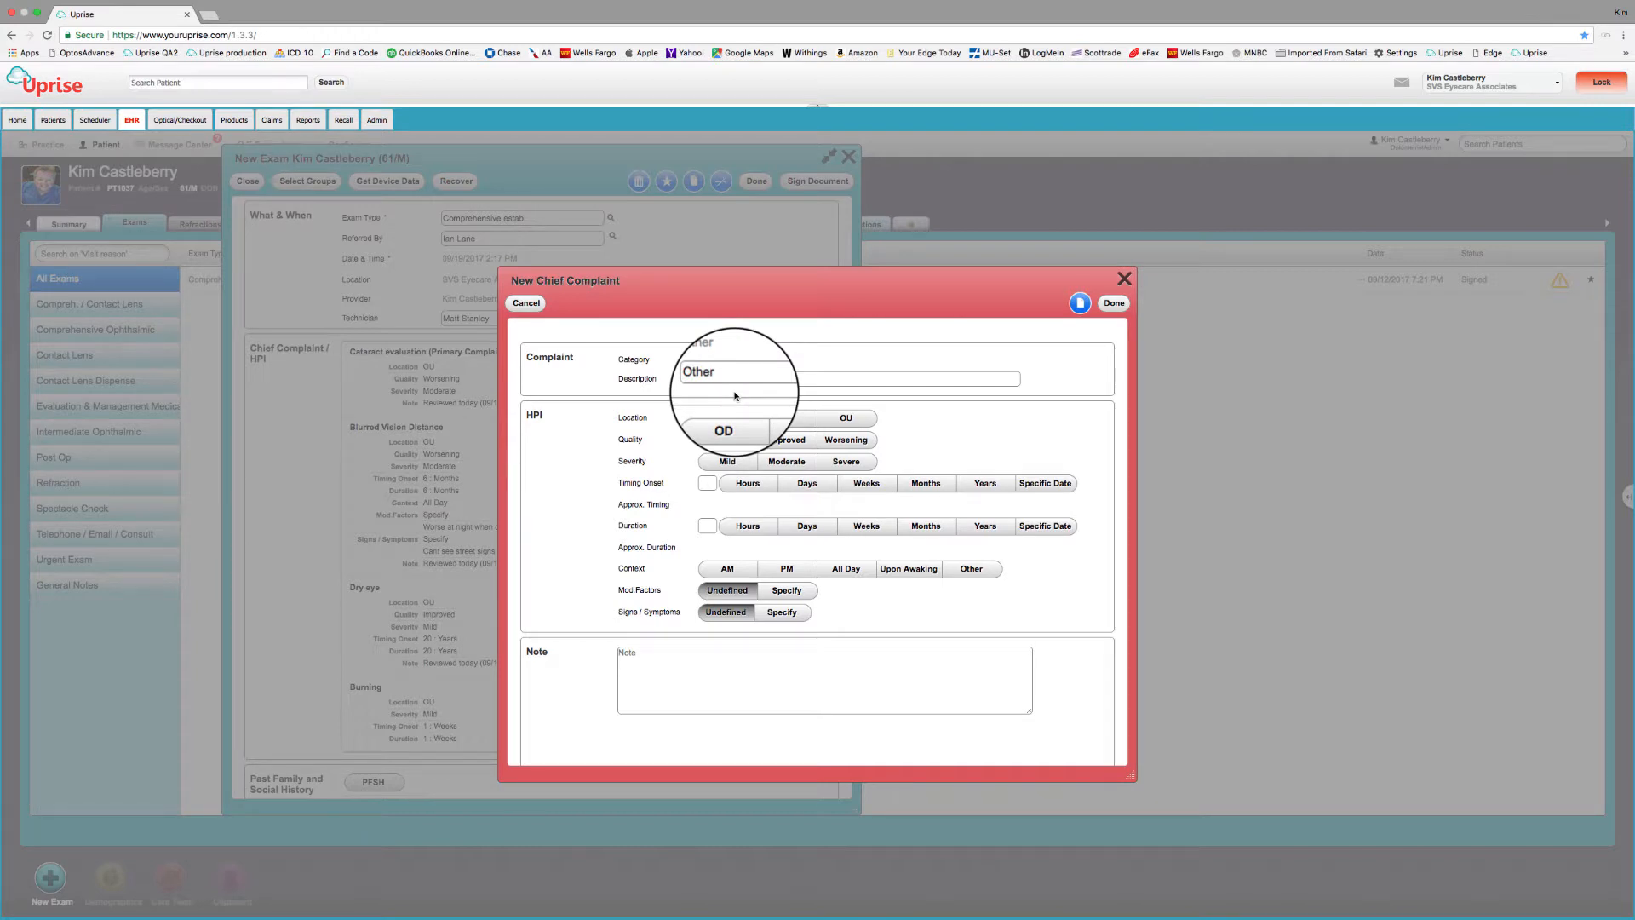
key("BackSpace")
key("BackSpace")
key("BackSpace")
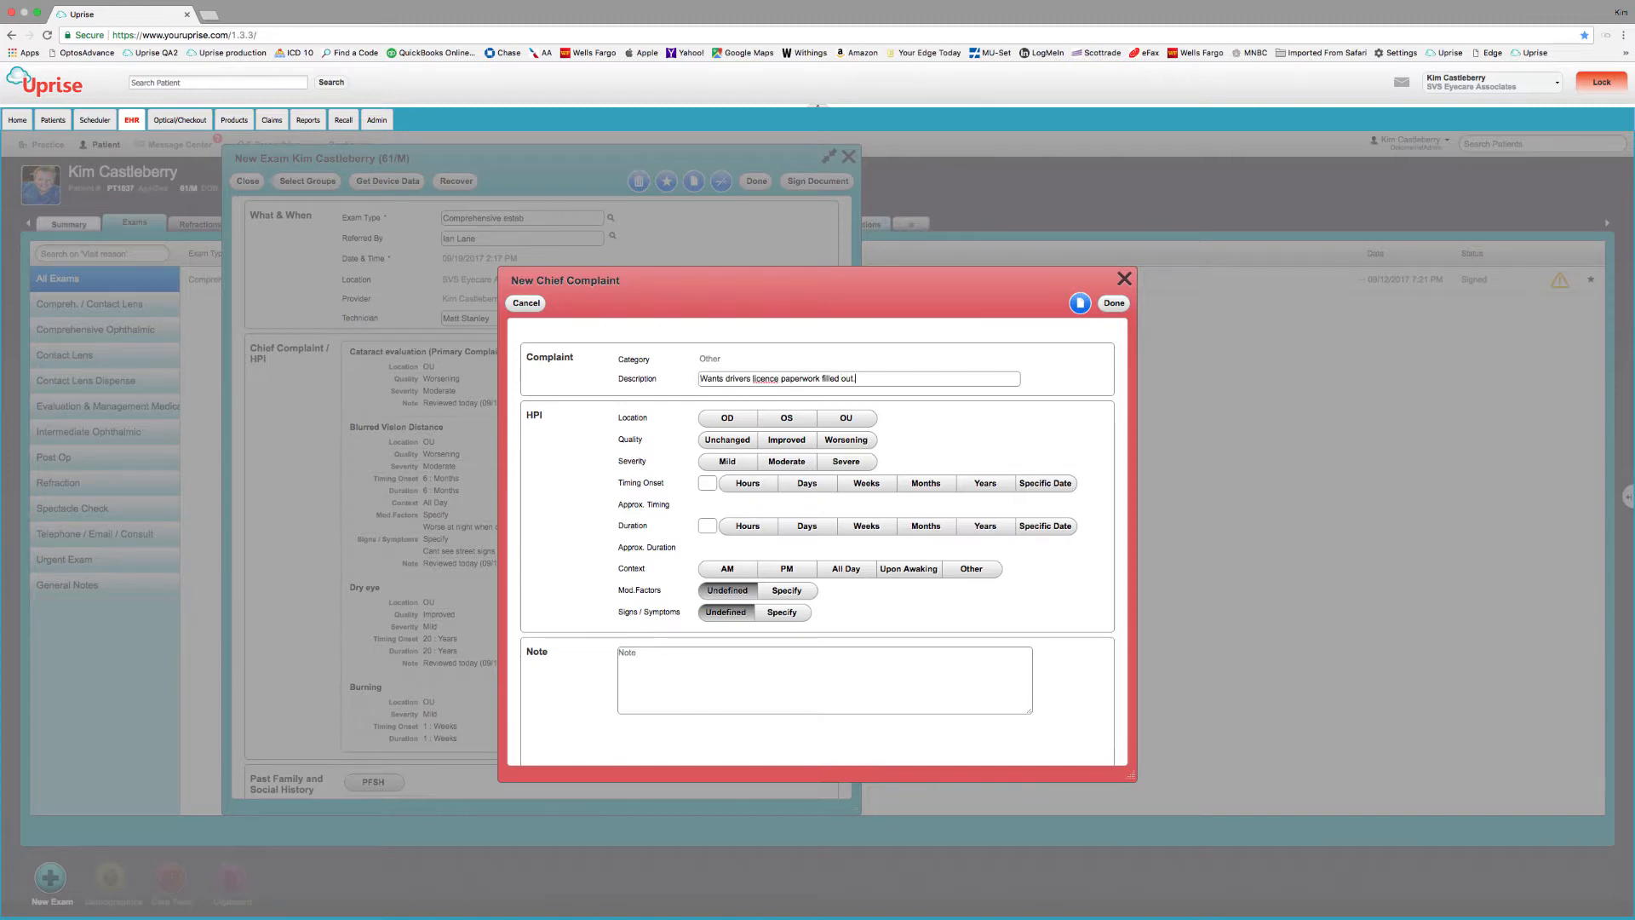
left_click(1114, 303)
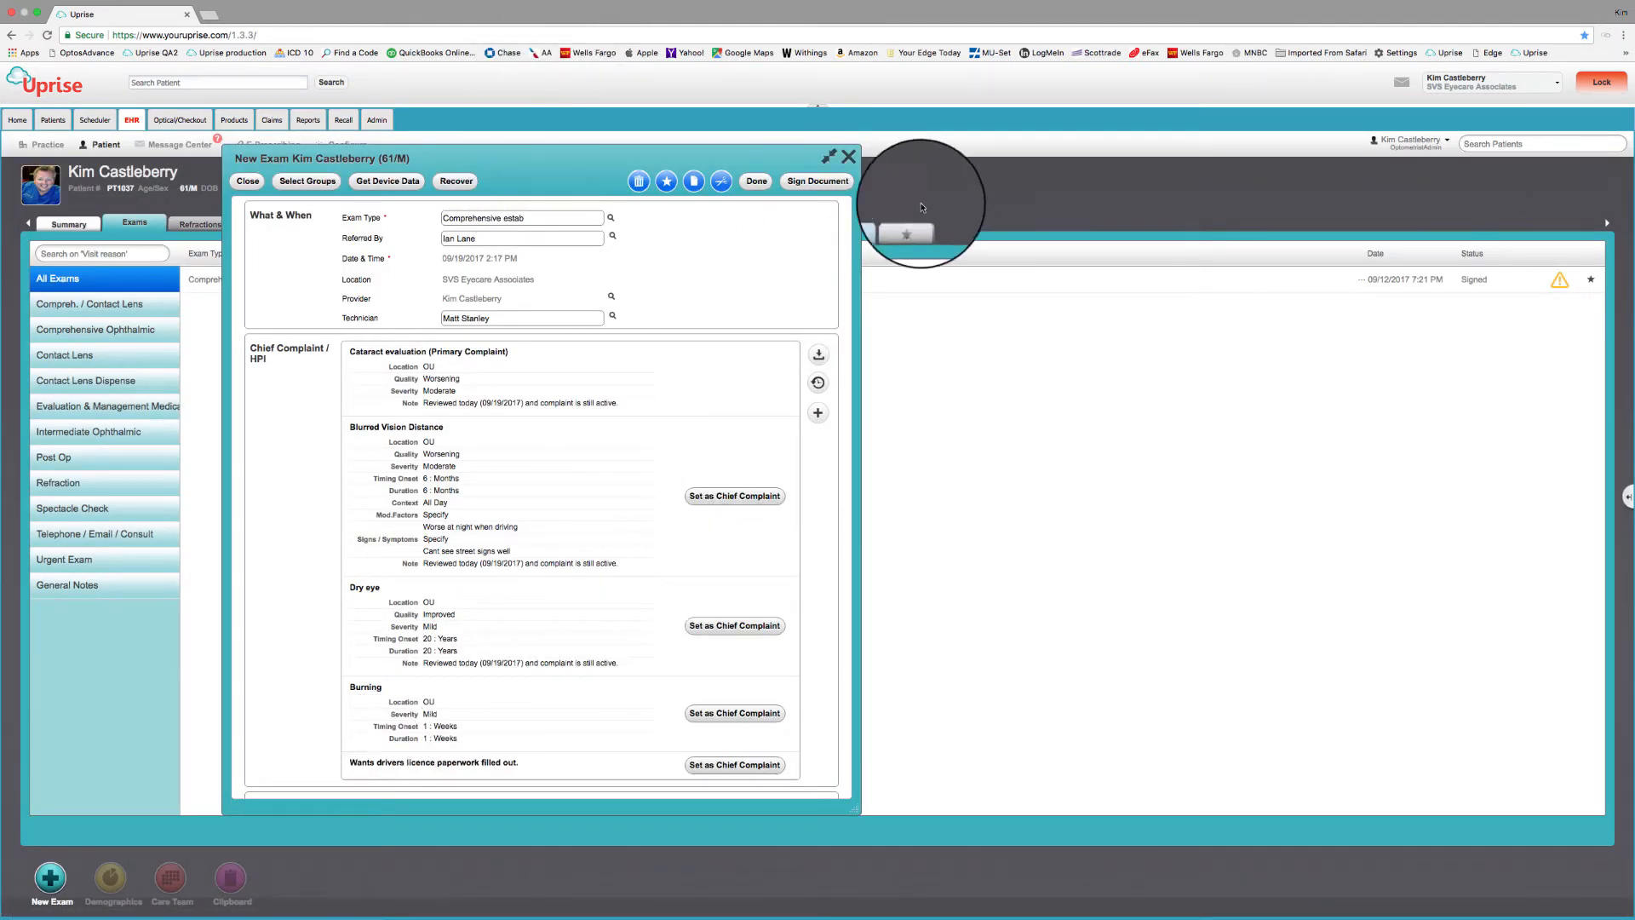
left_click(756, 182)
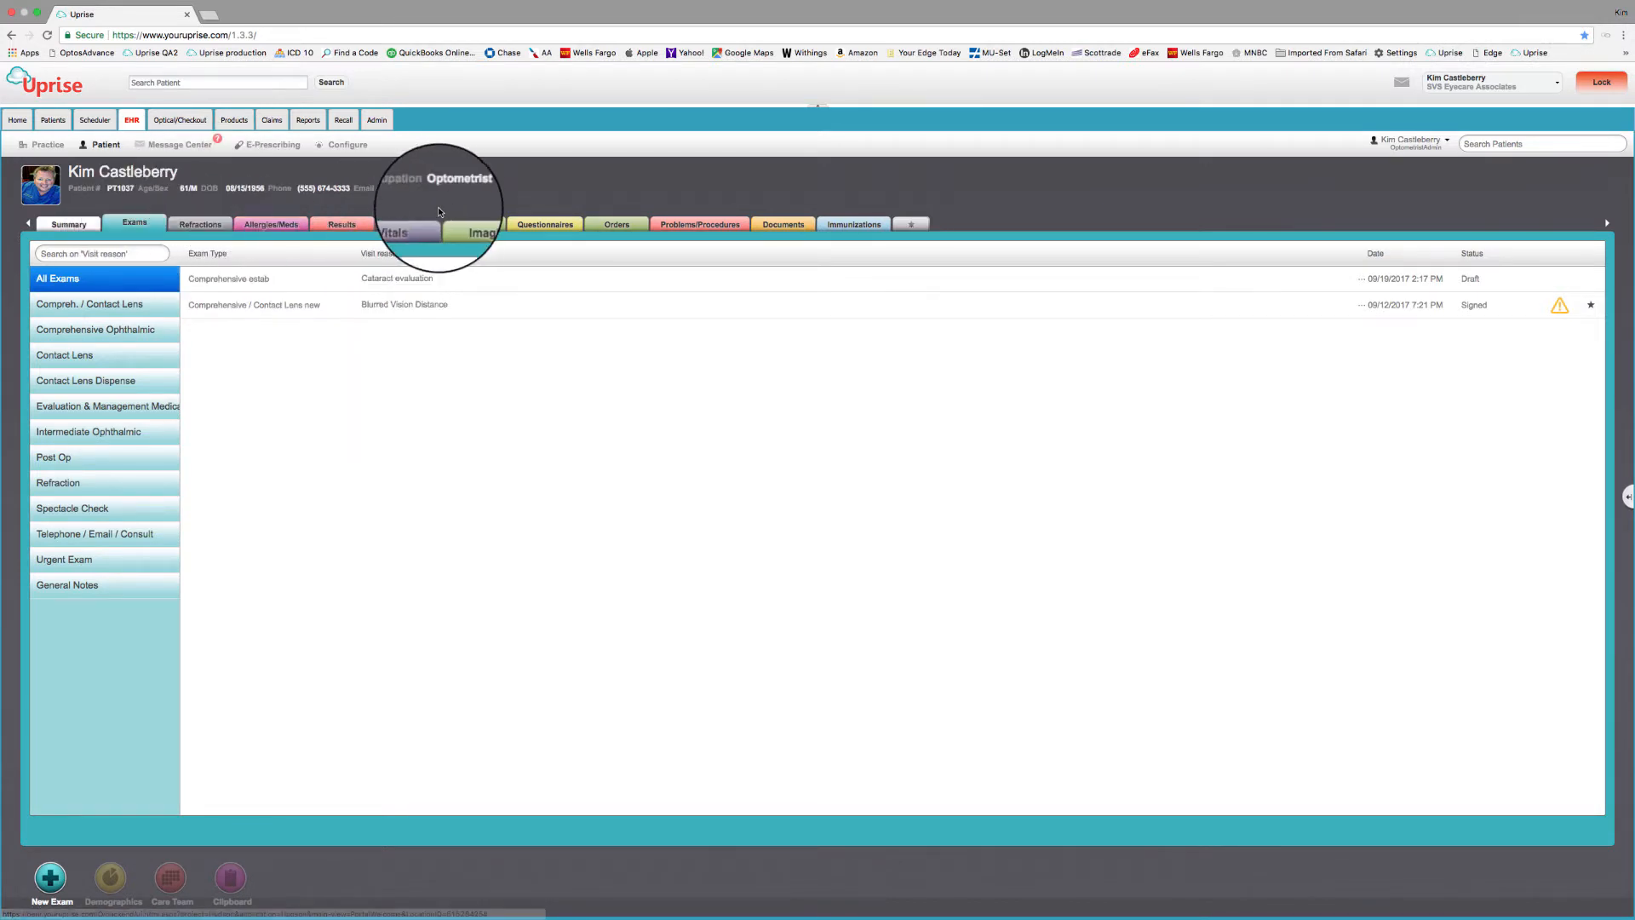
- Open the chief complaint category configuration, switch the list to editing and save it without changes
left_click(347, 146)
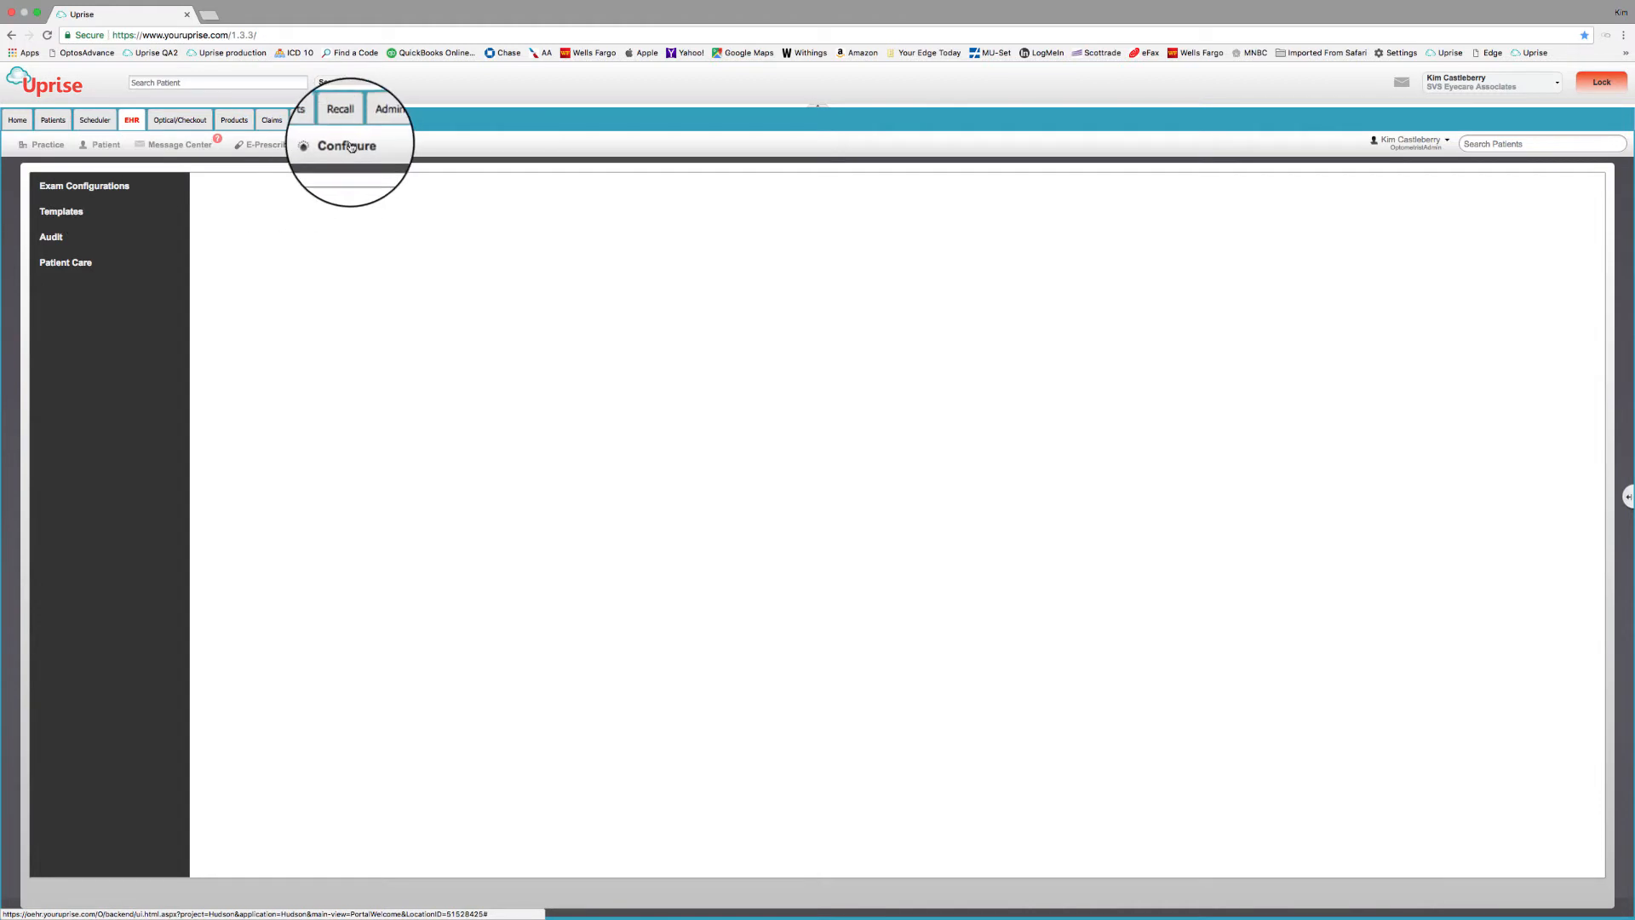
left_click(113, 189)
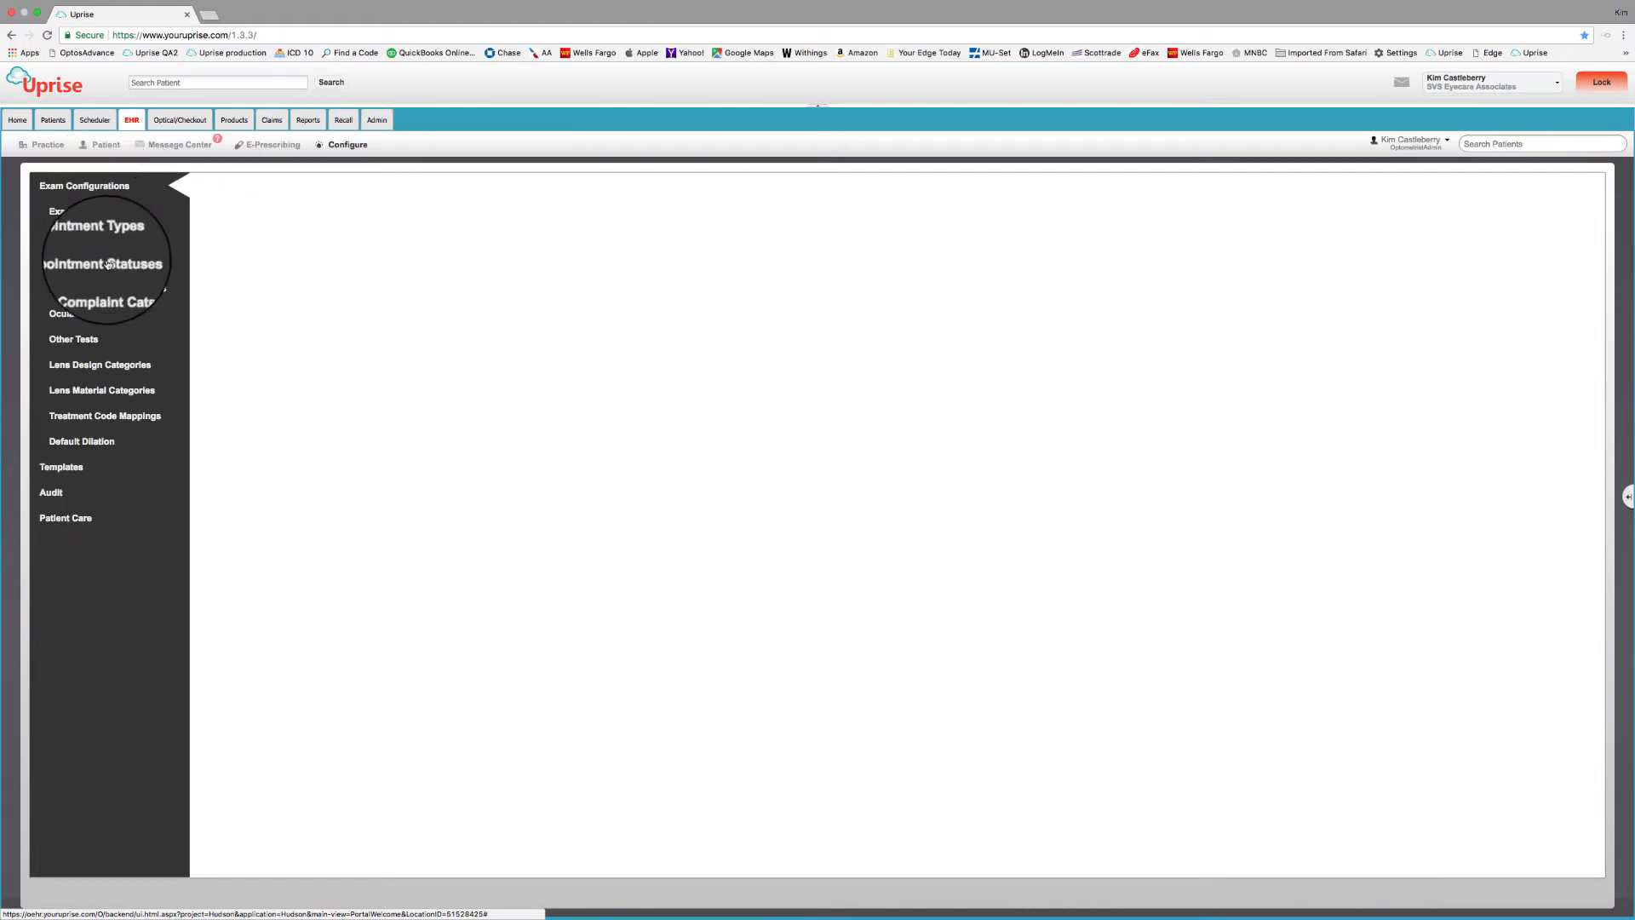
left_click(106, 289)
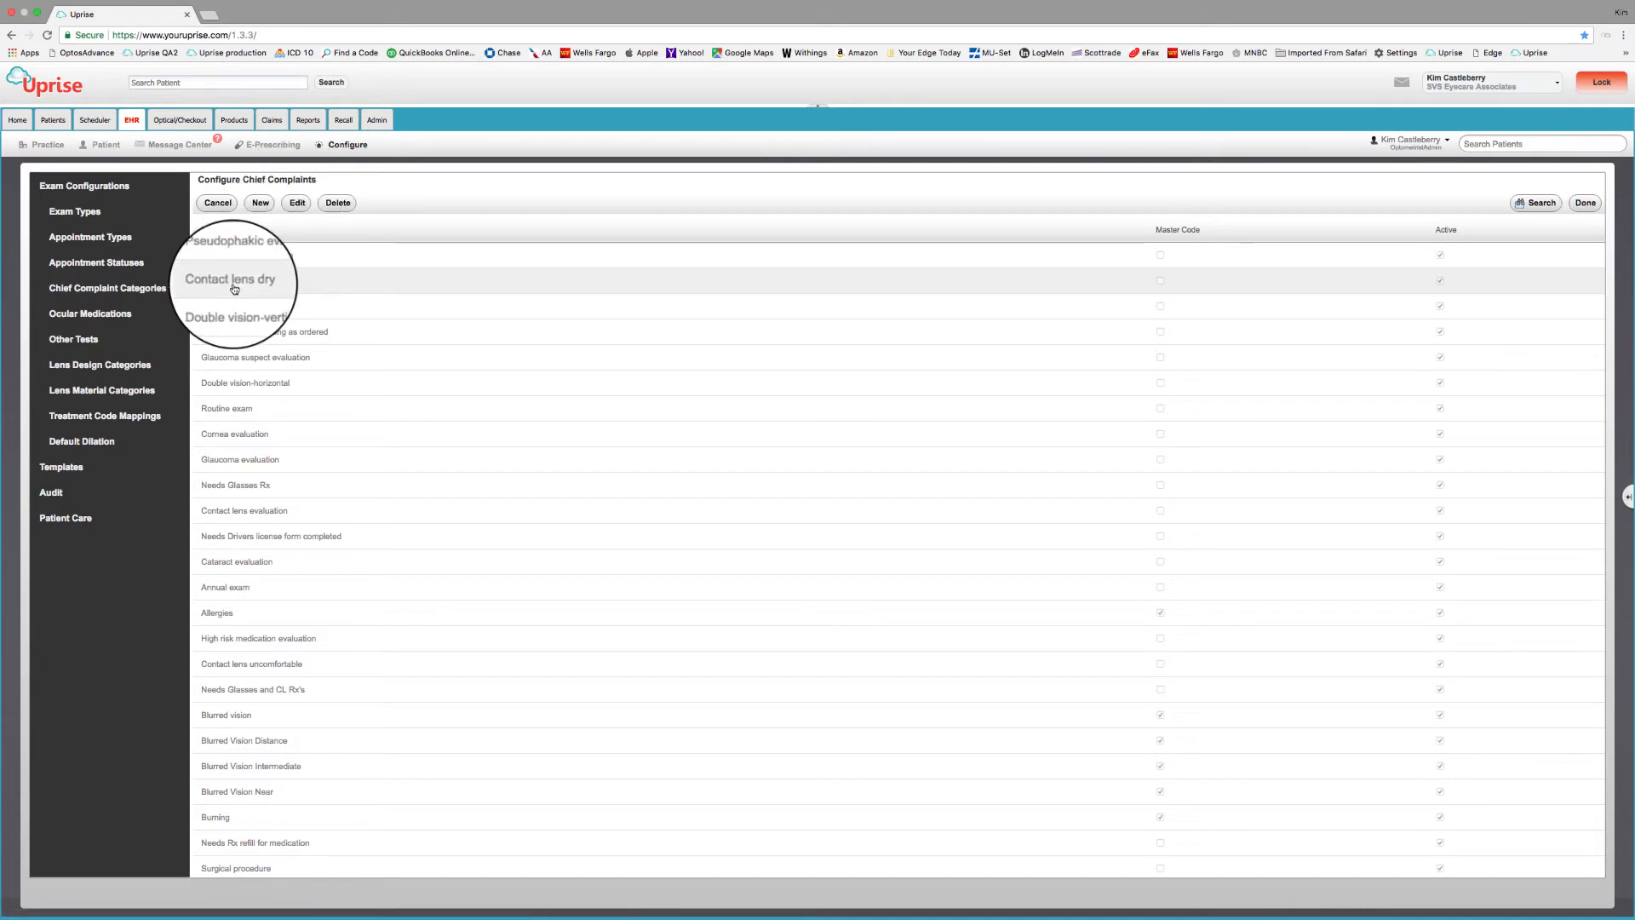
left_click(295, 203)
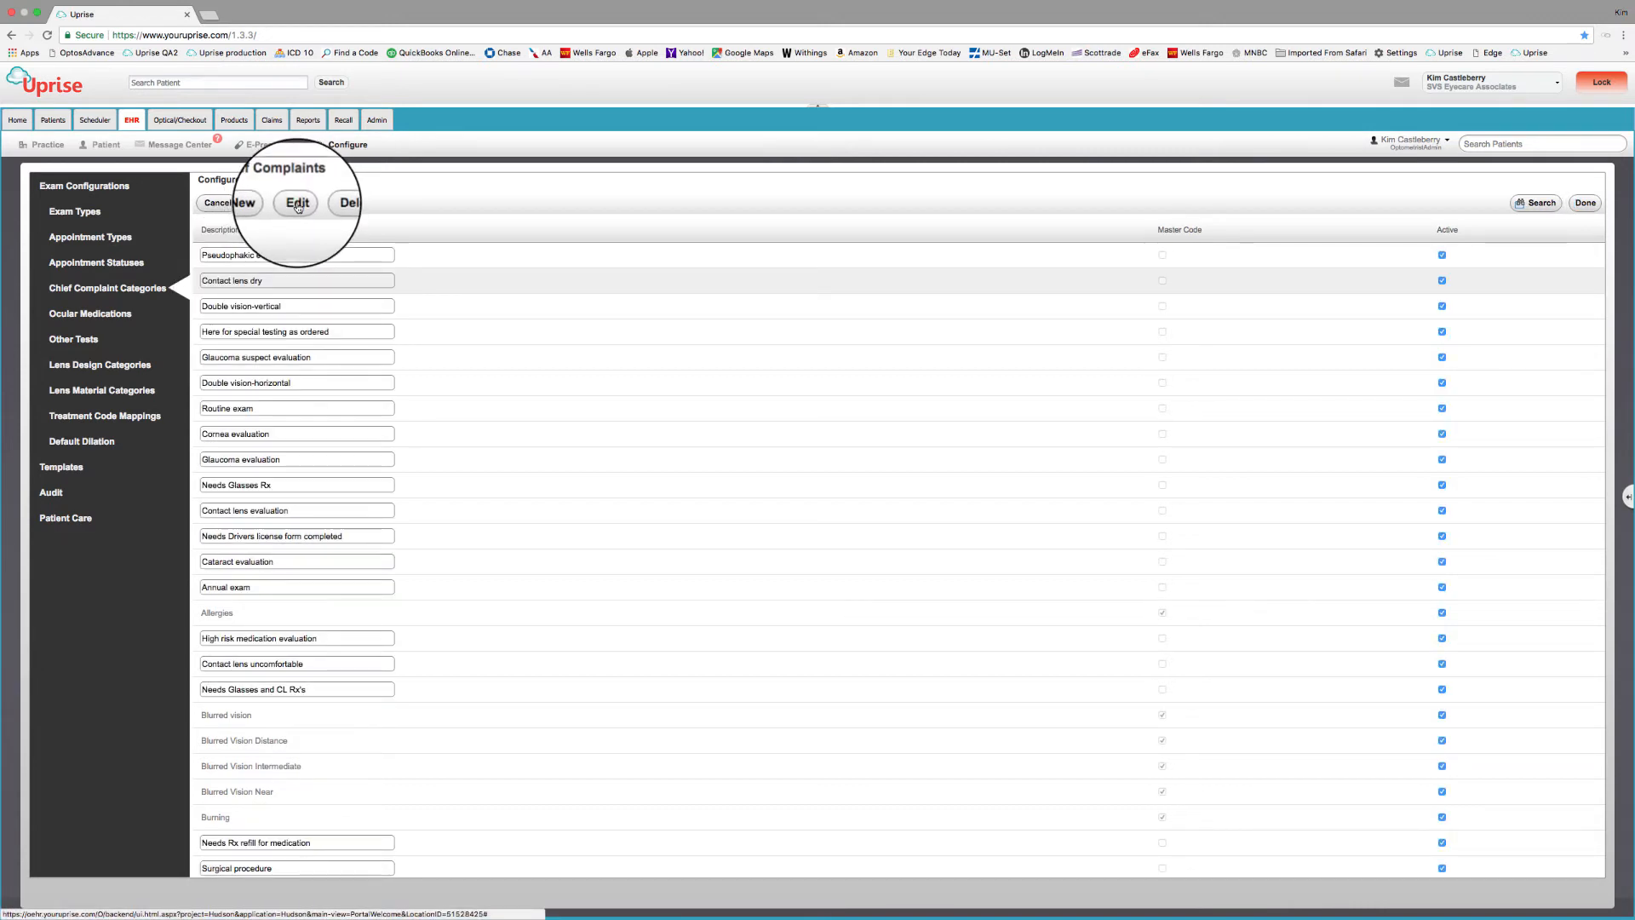
left_click(1586, 203)
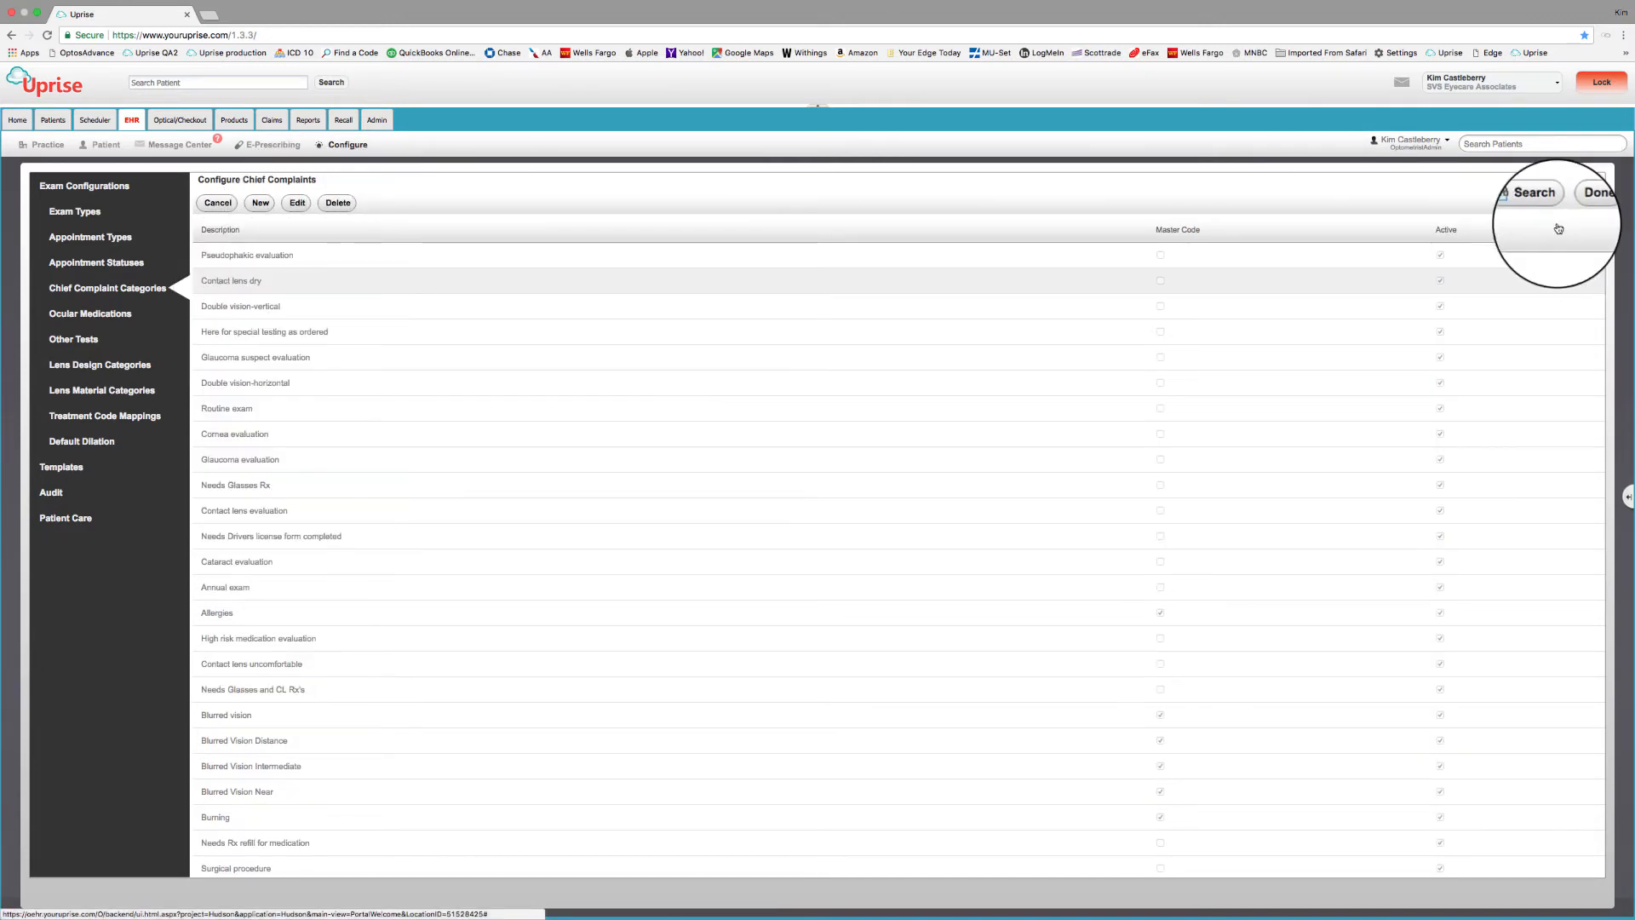
- Create an active chief complaint category described as "Wants drivers license form completed", correcting the spelling of "license", and save it
left_click(261, 202)
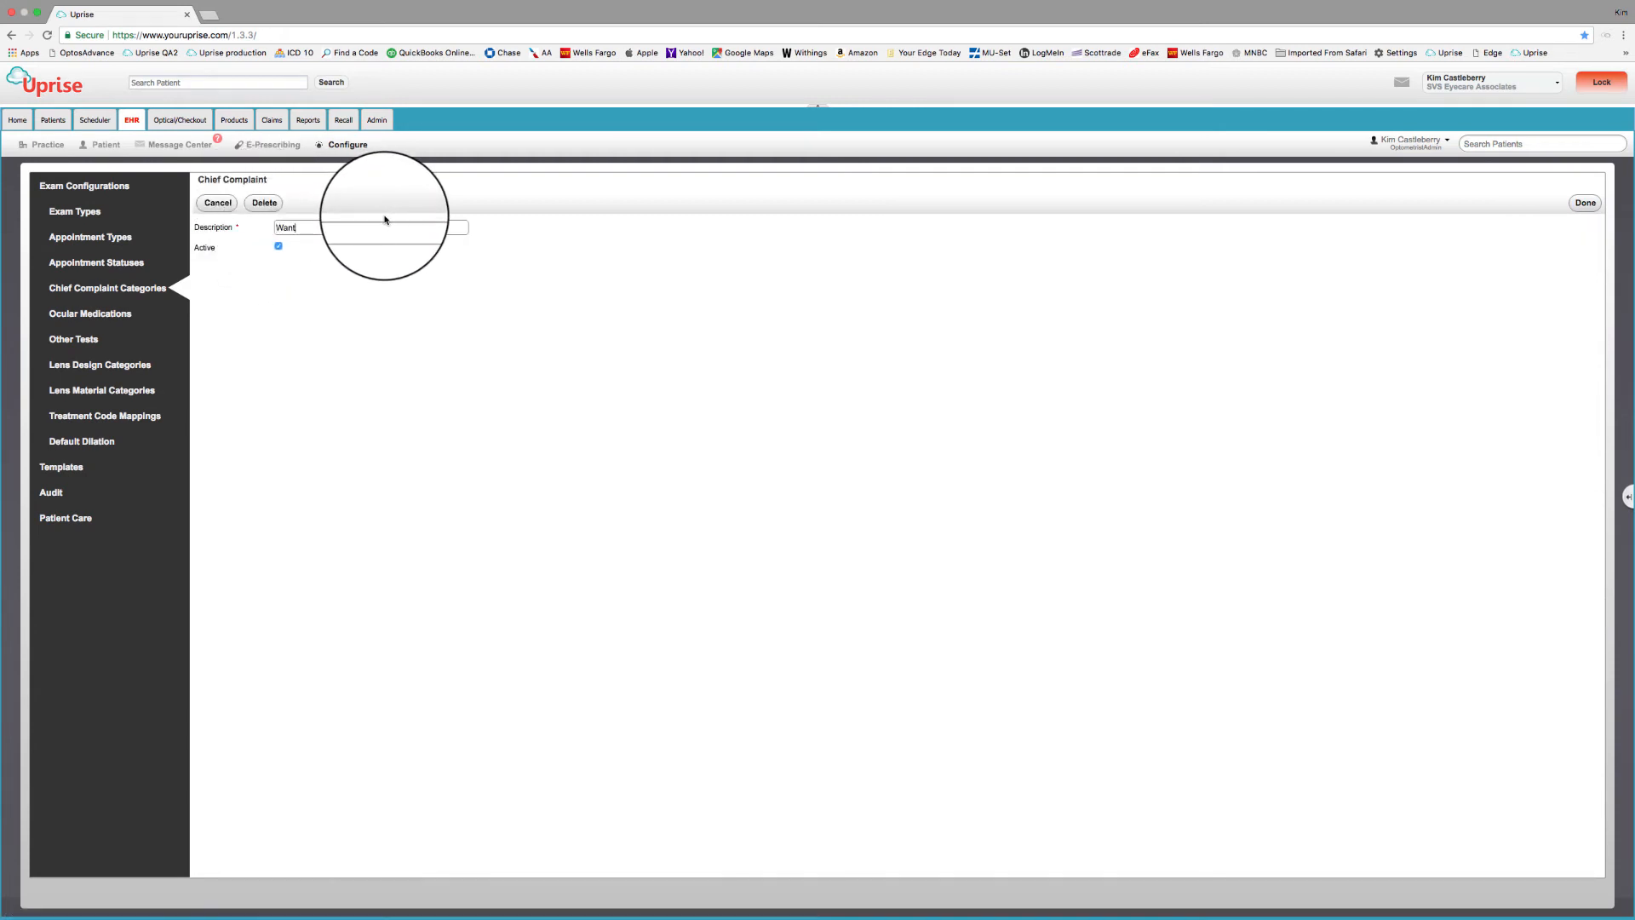
type("Wants drivers l")
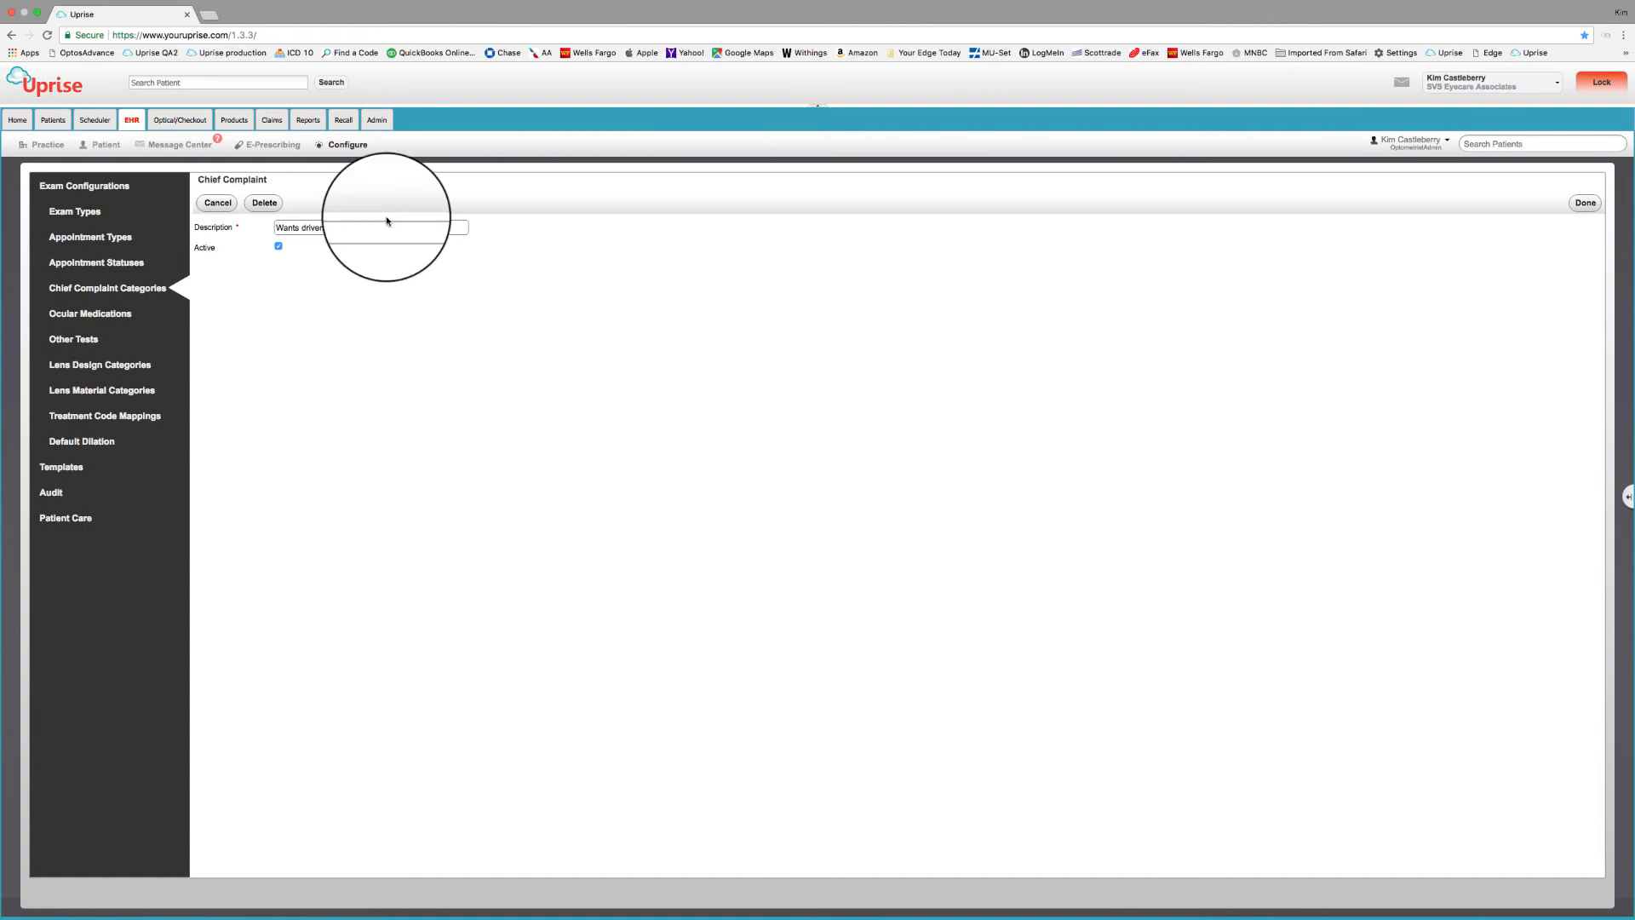
type("icence ")
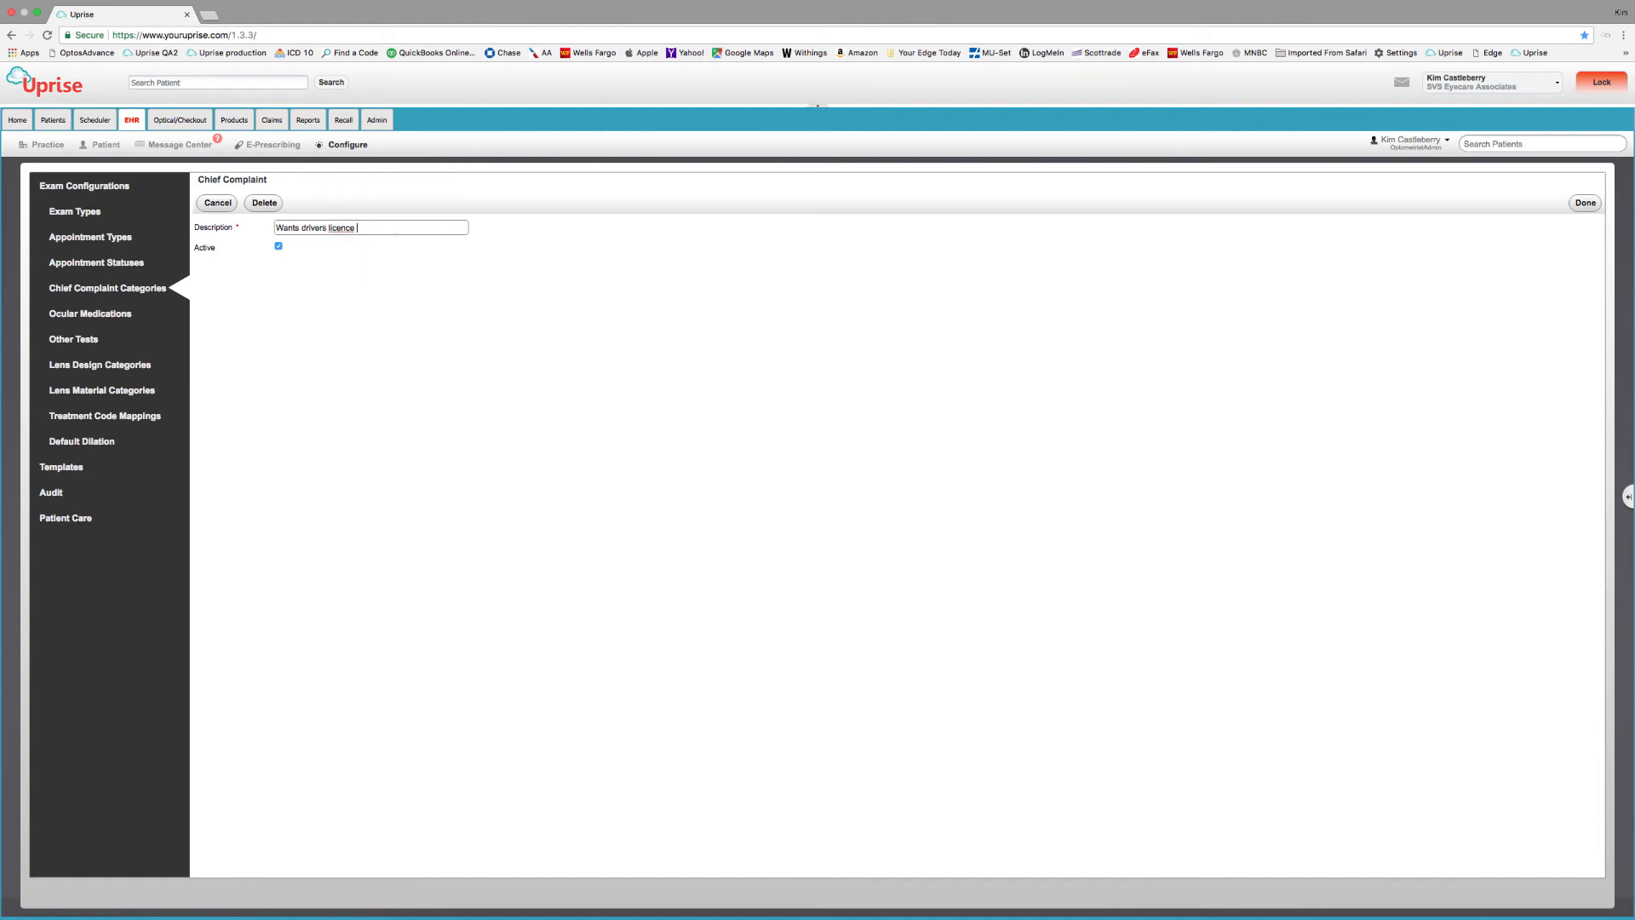
type("form completed")
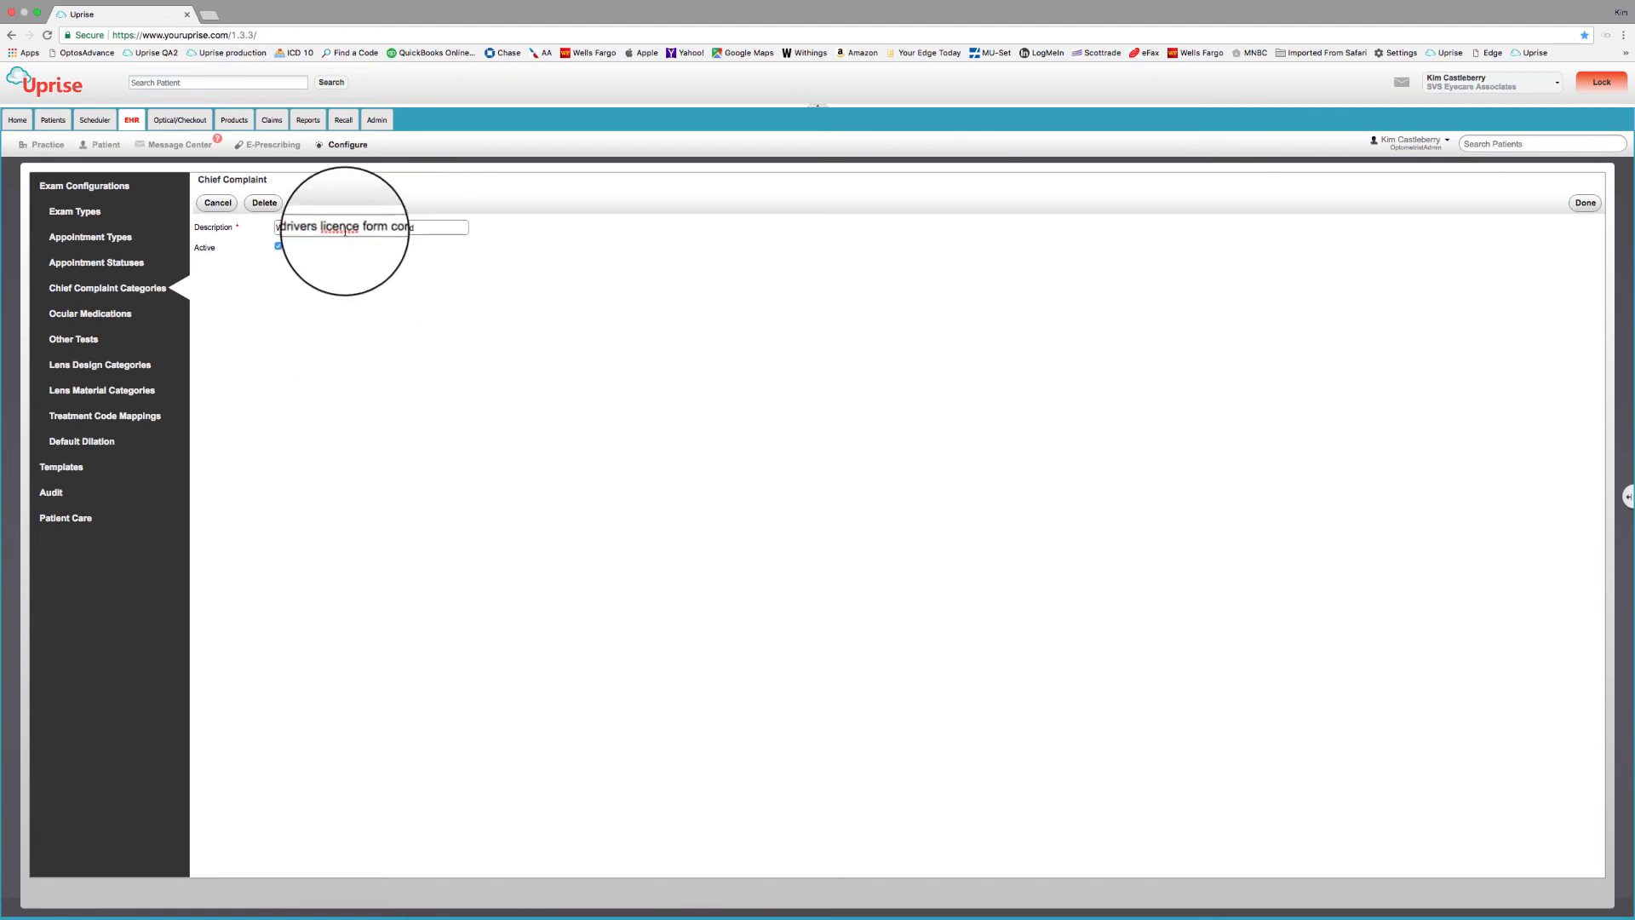
right_click(346, 234)
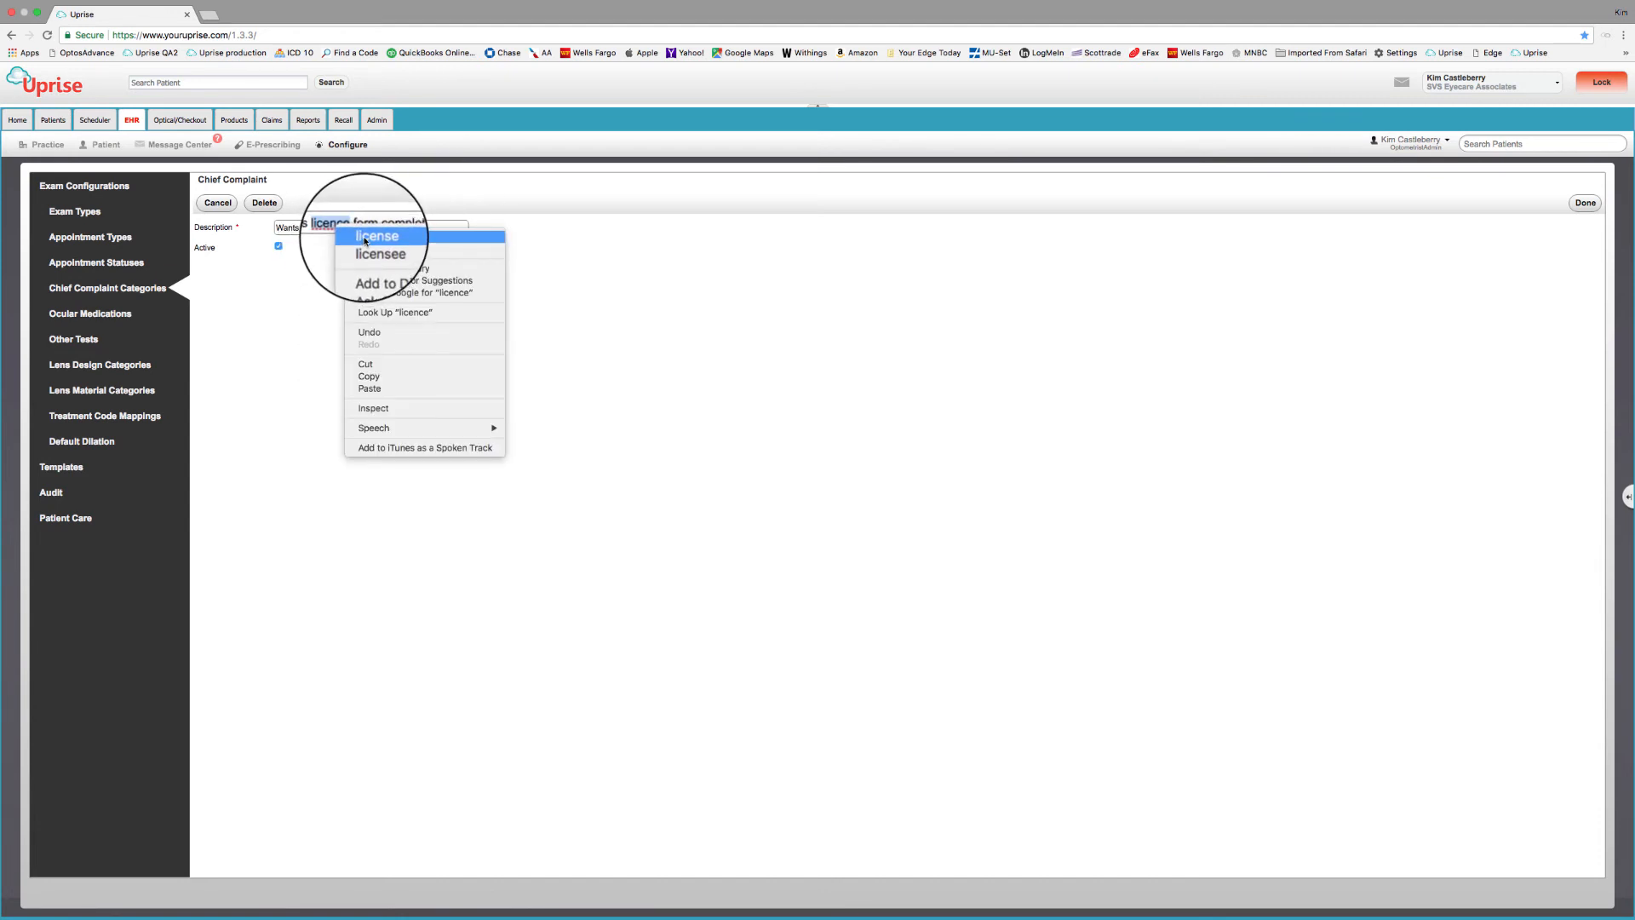
left_click(362, 234)
left_click(1585, 203)
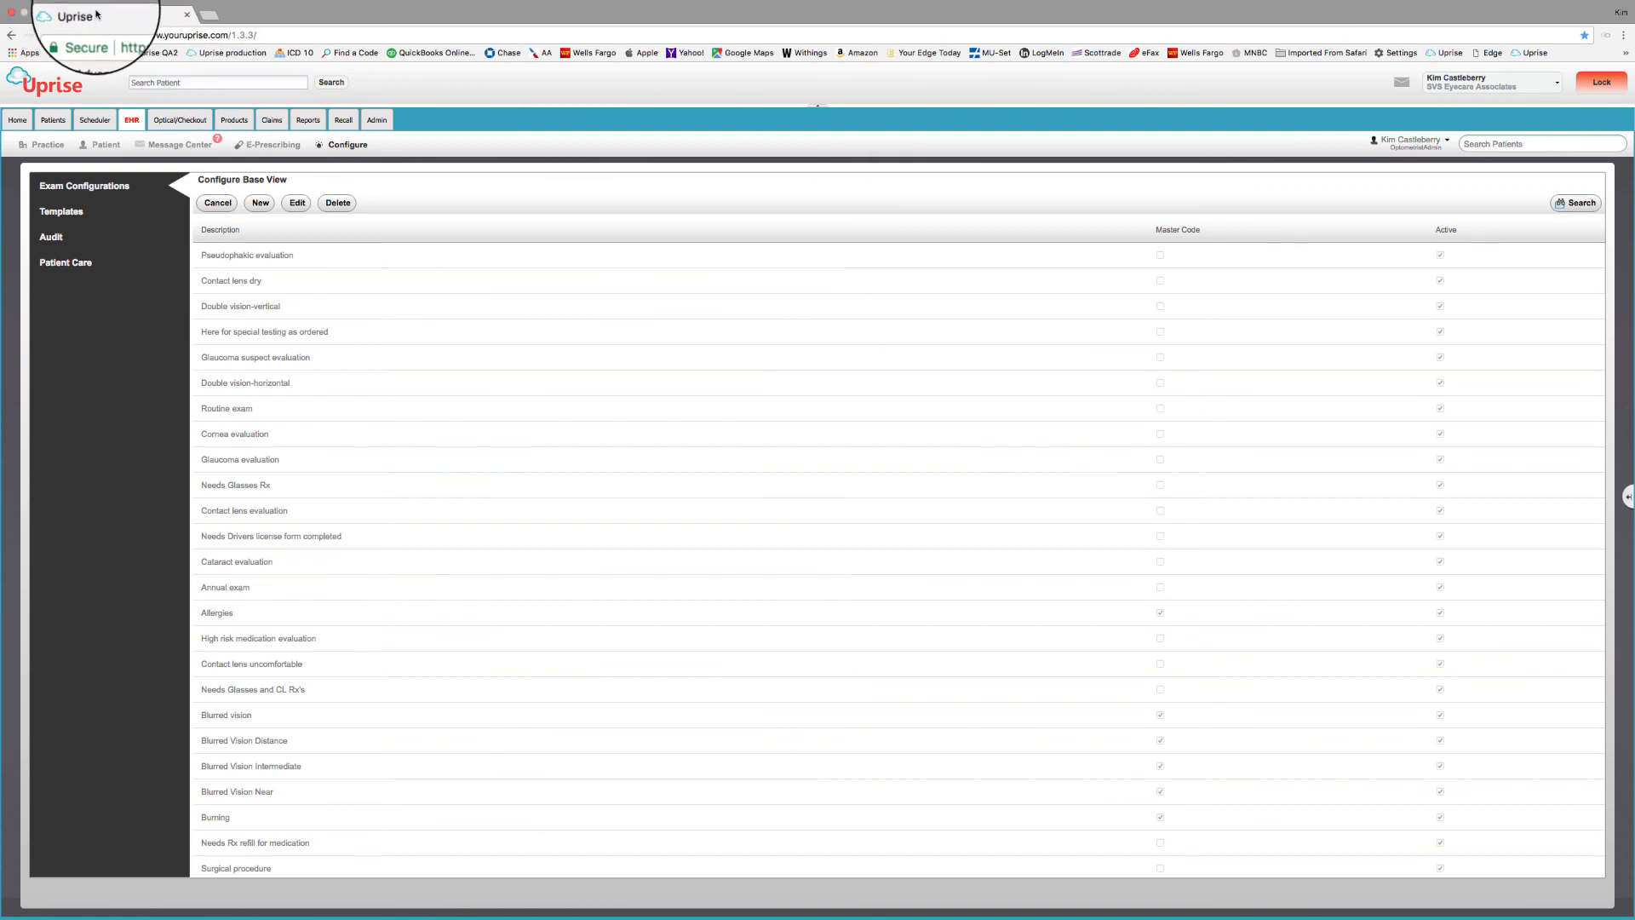
- Take the browser window out of full-screen mode
left_click(38, 15)
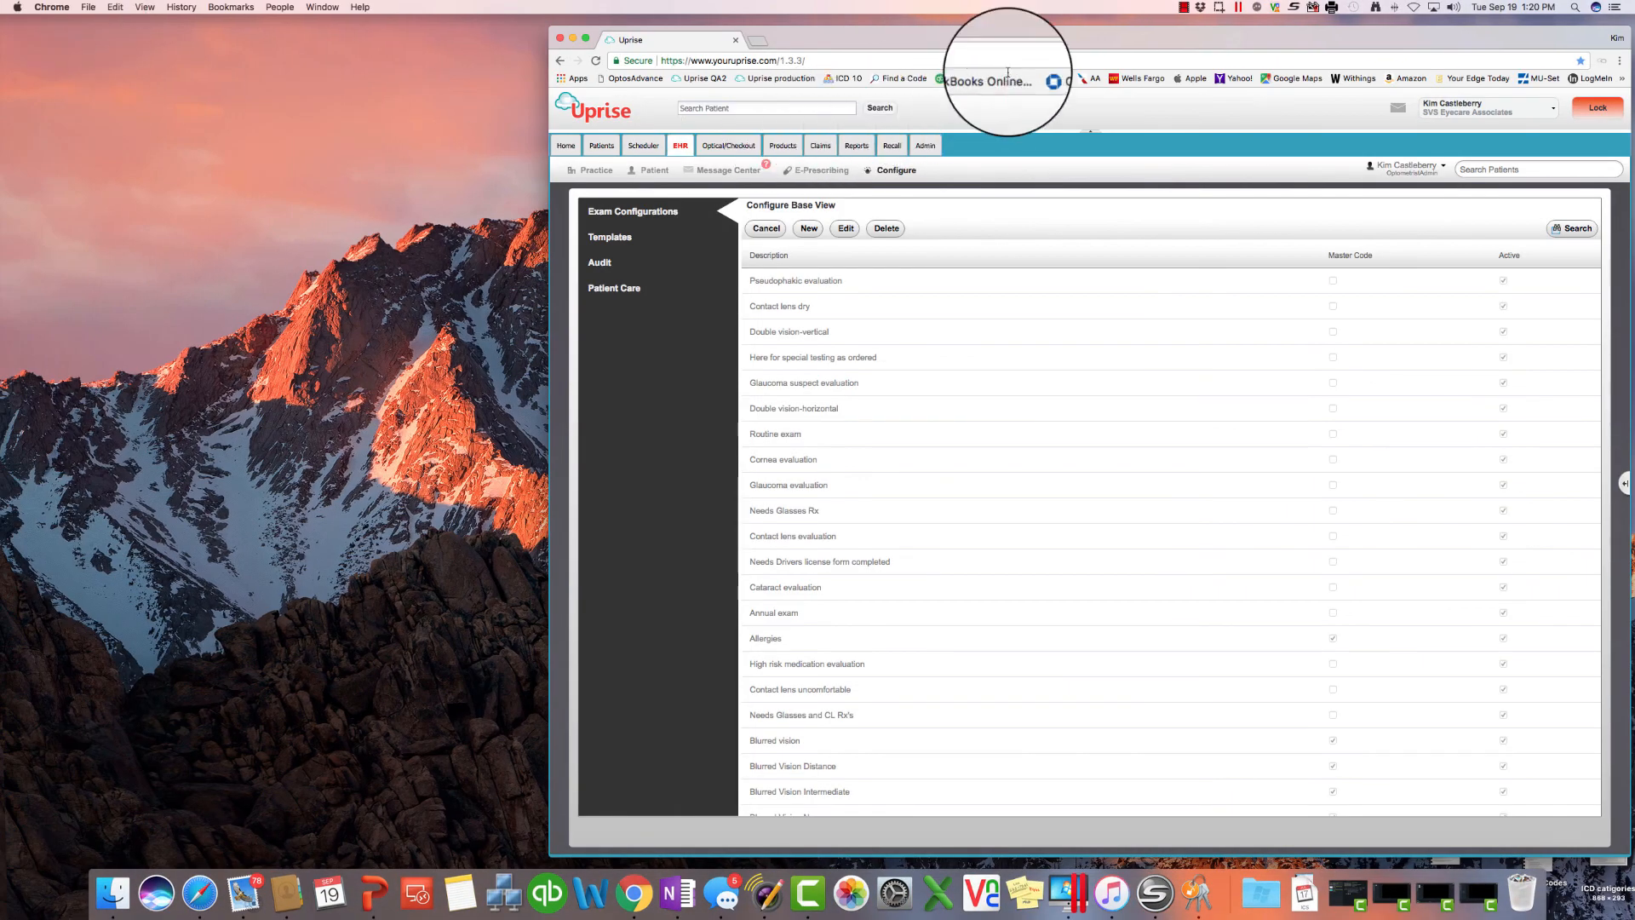